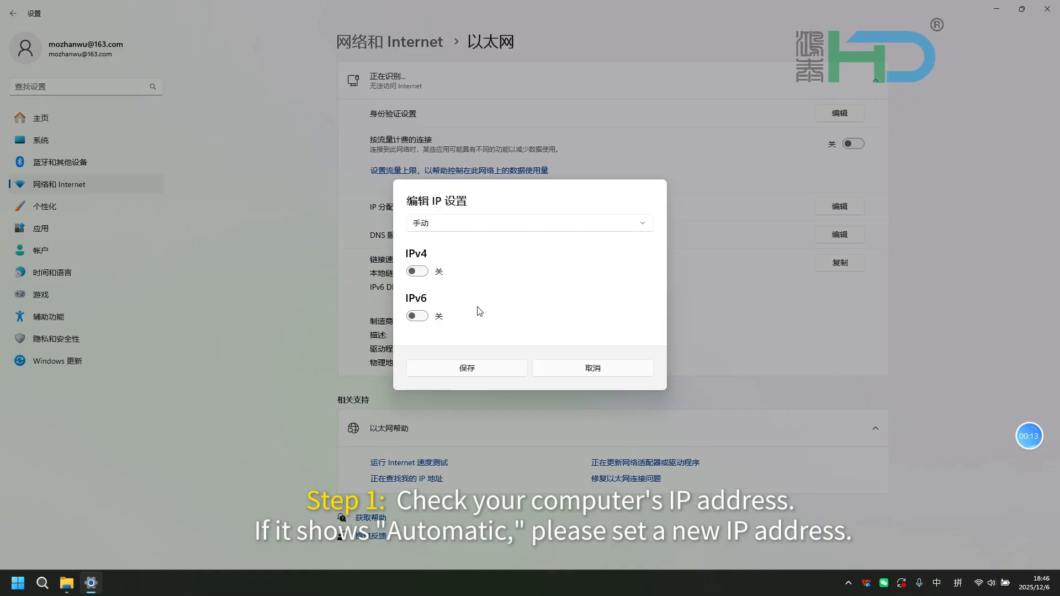
- Turn on manual IPv4 with IP address 192.168.100.1 and subnet mask 255.255.255.0, then save
click(415, 272)
click(451, 210)
text(192)
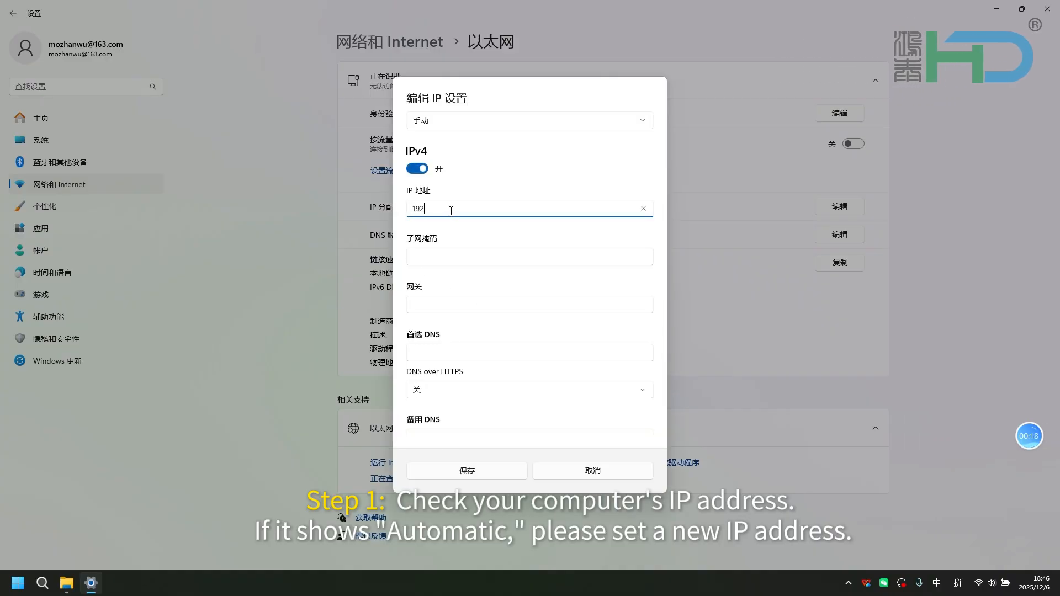
text(.168.100)
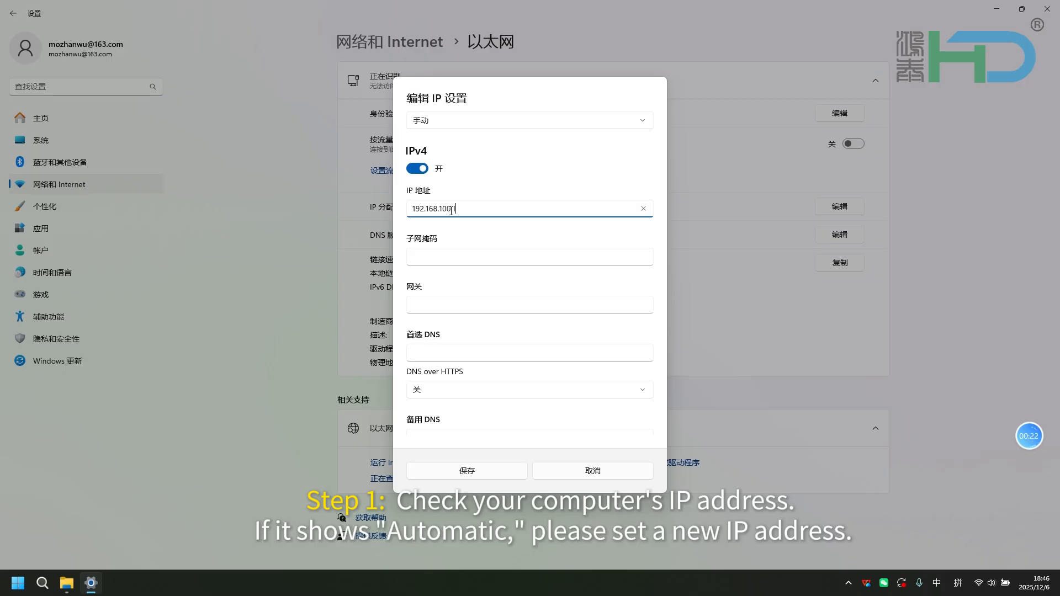
text(.1)
click(457, 258)
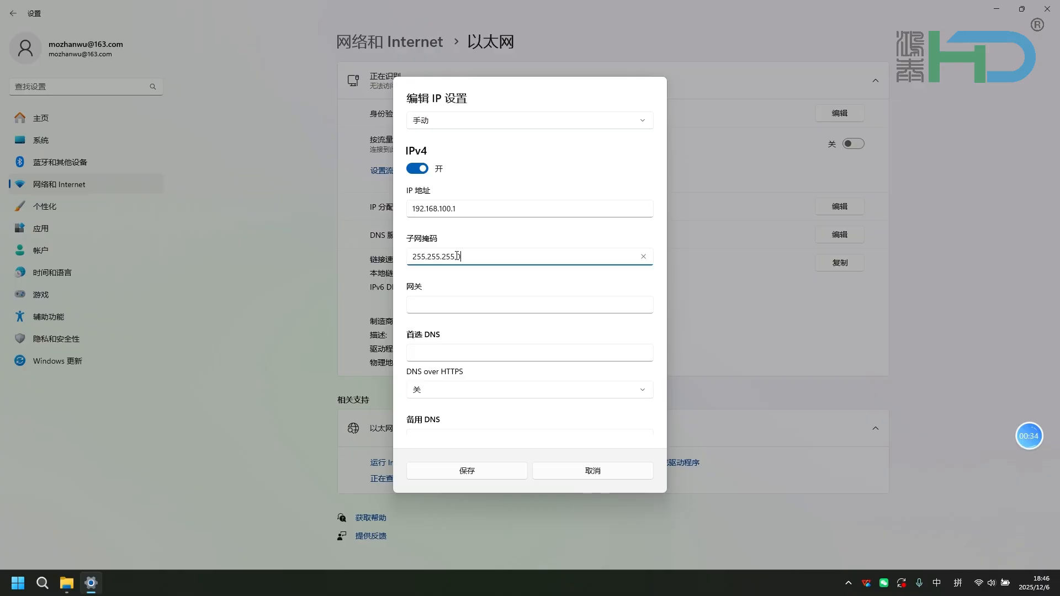
click(503, 475)
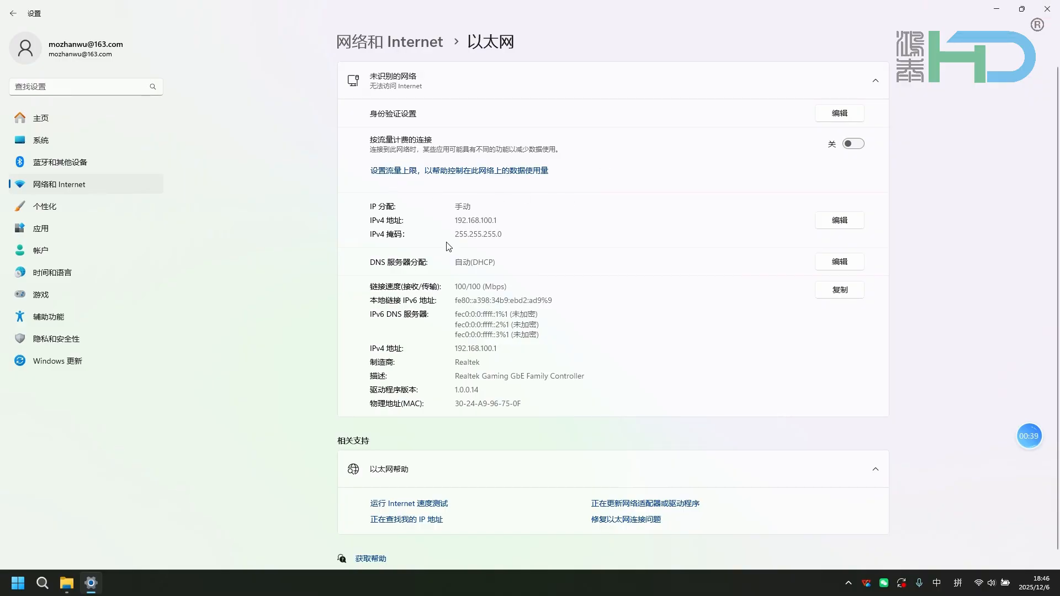
- Close Settings and launch YC Player as administrator from its desktop shortcut
click(1047, 9)
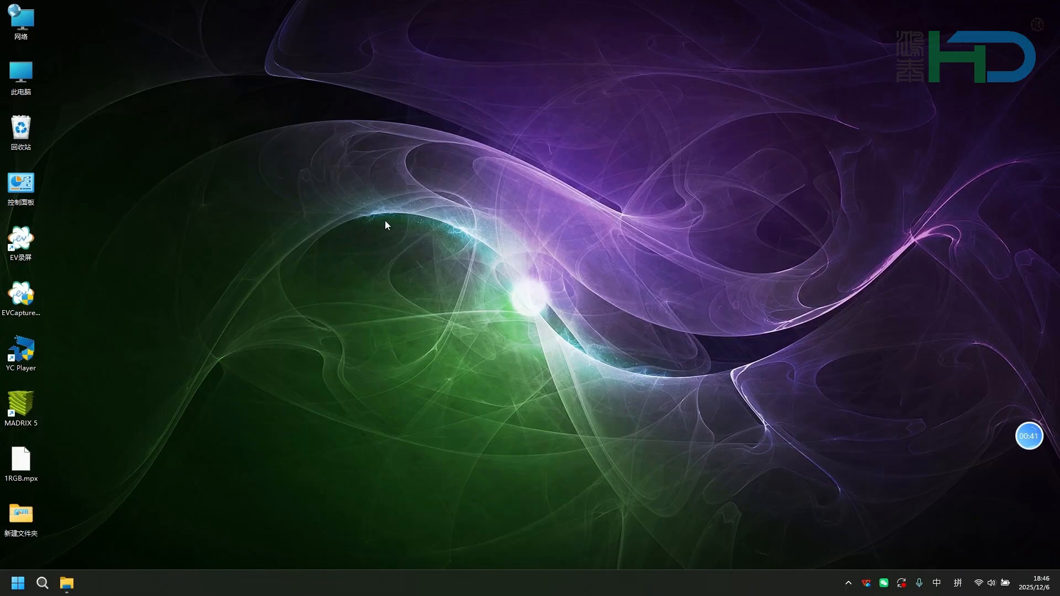
right_click(25, 352)
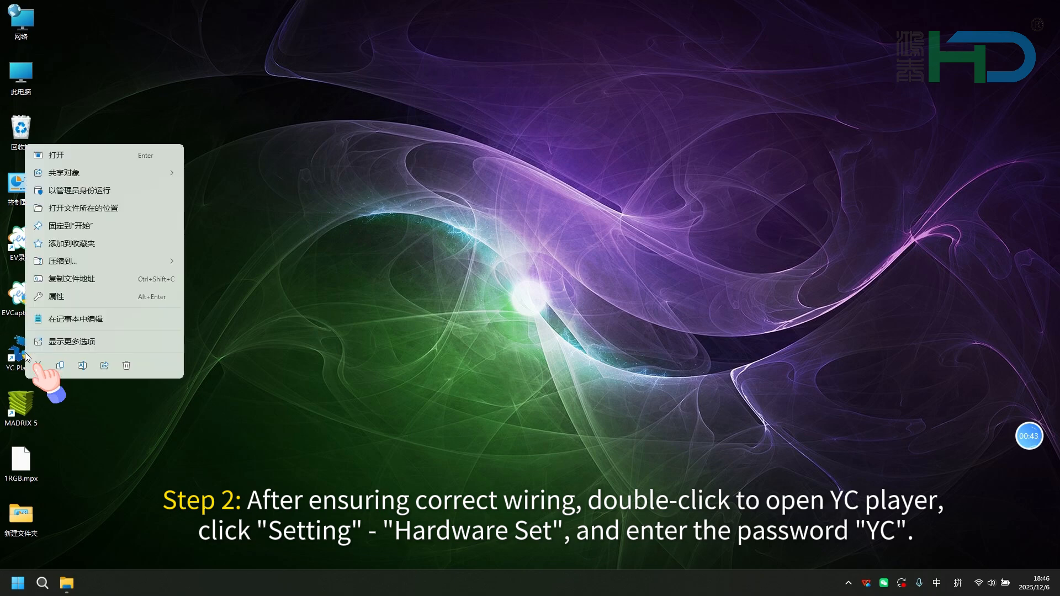
click(94, 190)
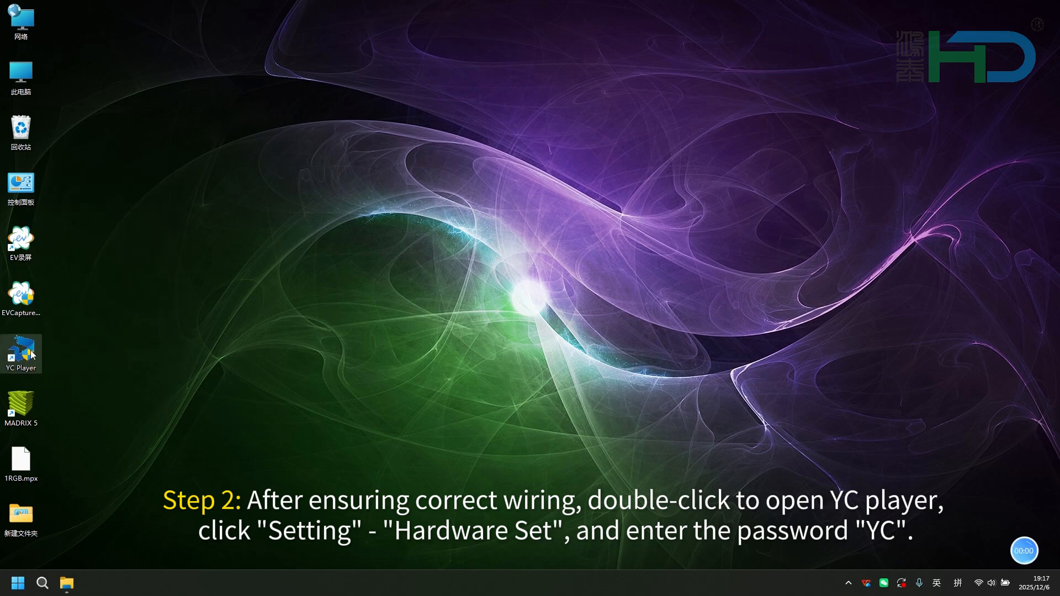
double_click(25, 352)
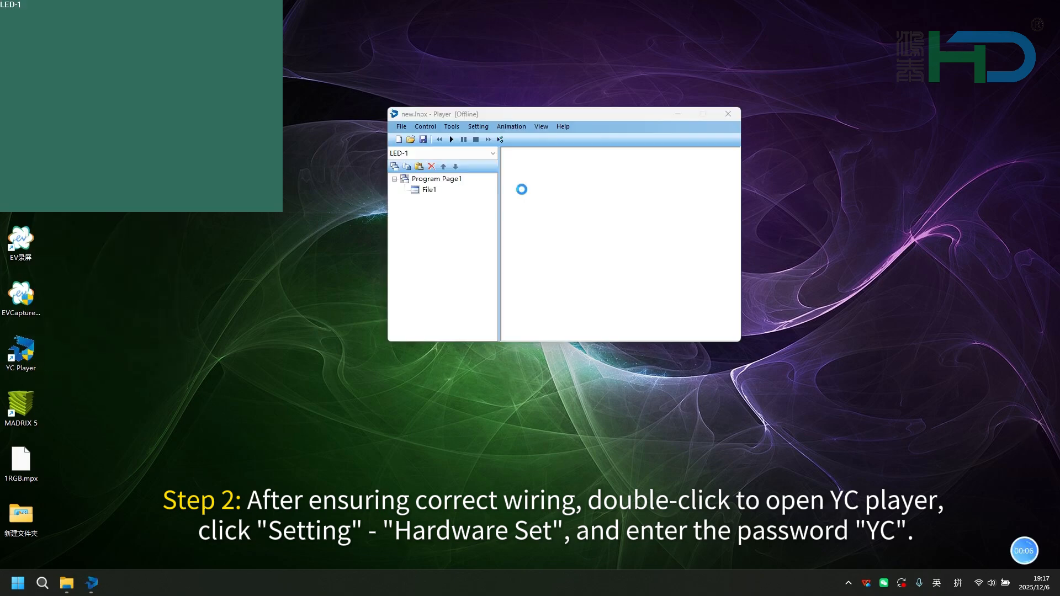
- Open Hardware Set and enter the access password
click(479, 127)
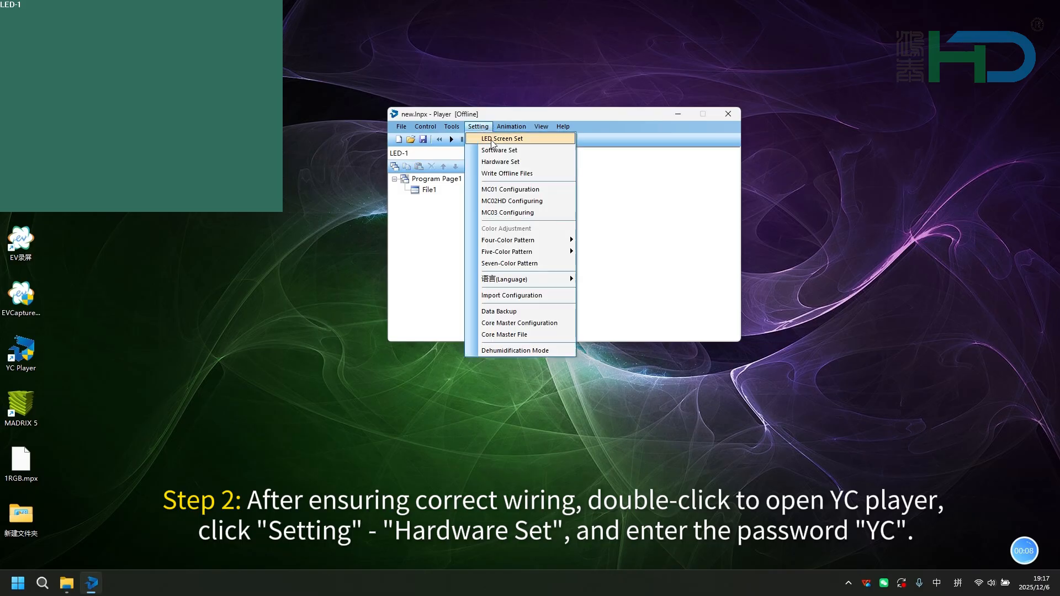
click(485, 163)
text(Y)
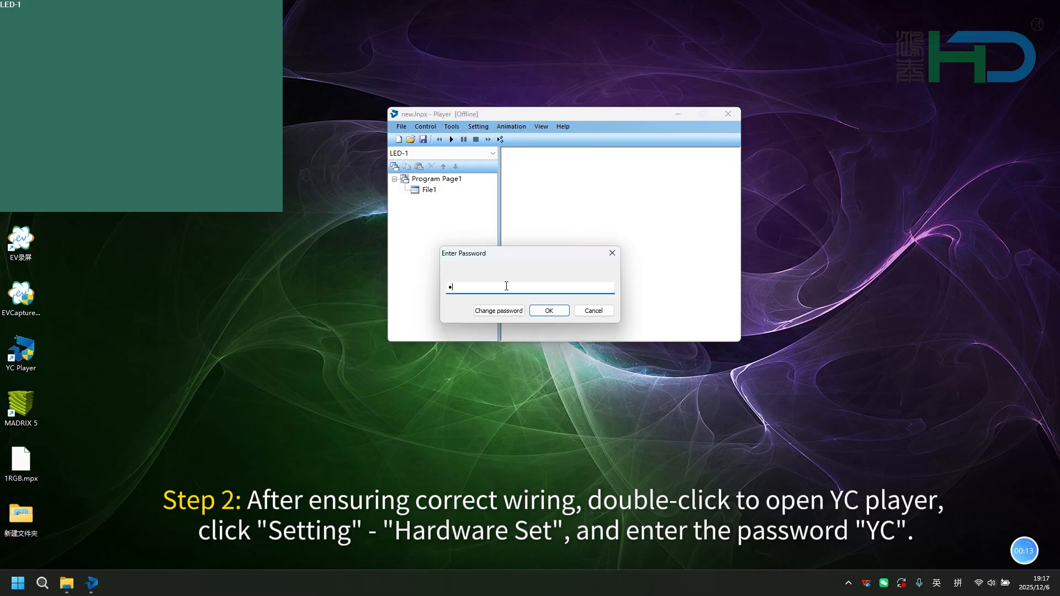
key(Return)
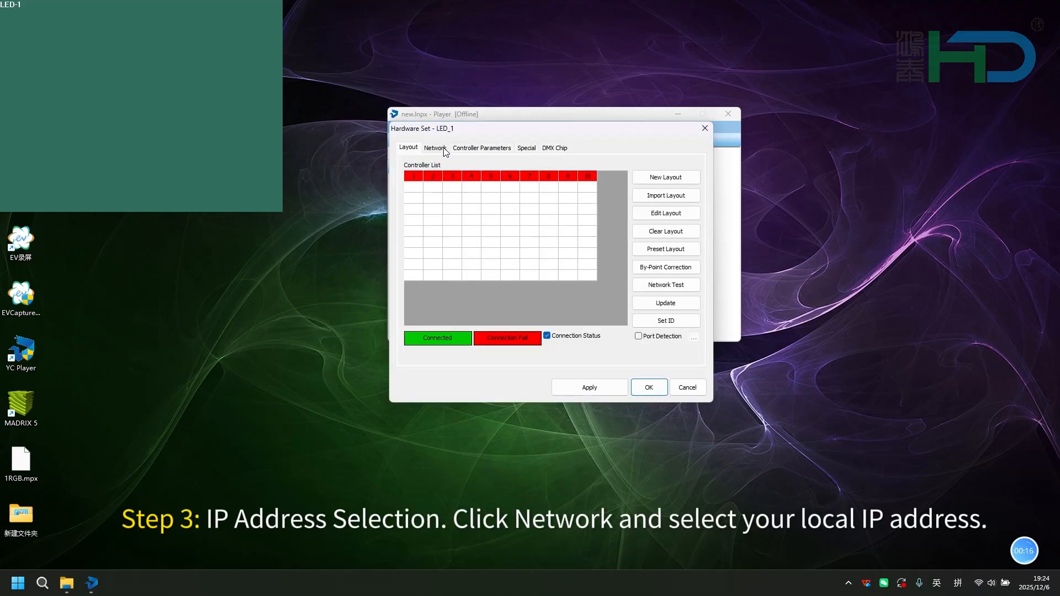
- Set the local IP to 192.168.100.1 under Network, apply, and check the controller connection status under Layout
click(445, 151)
click(545, 167)
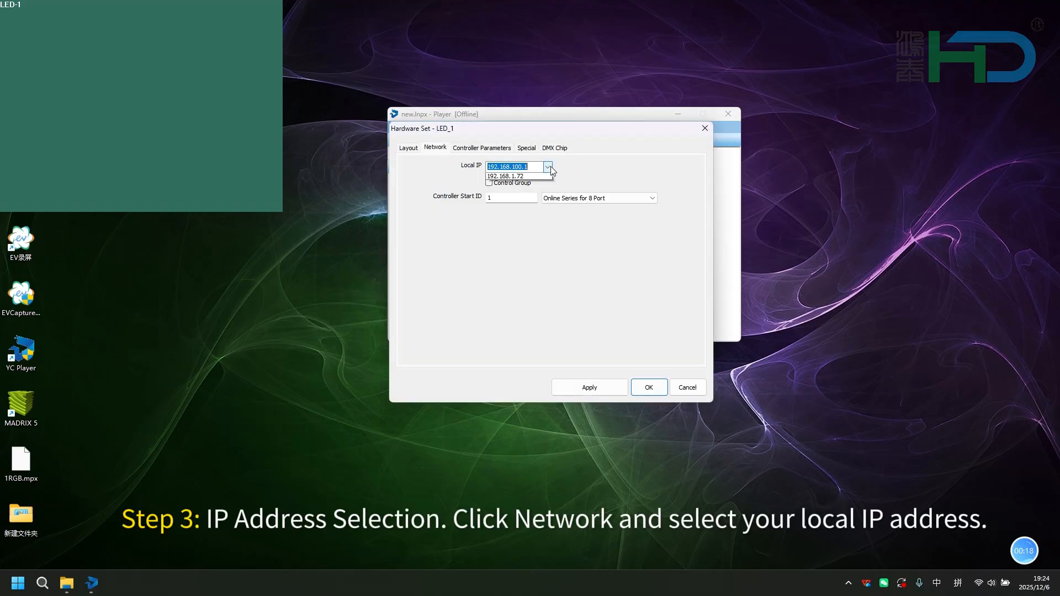
click(525, 178)
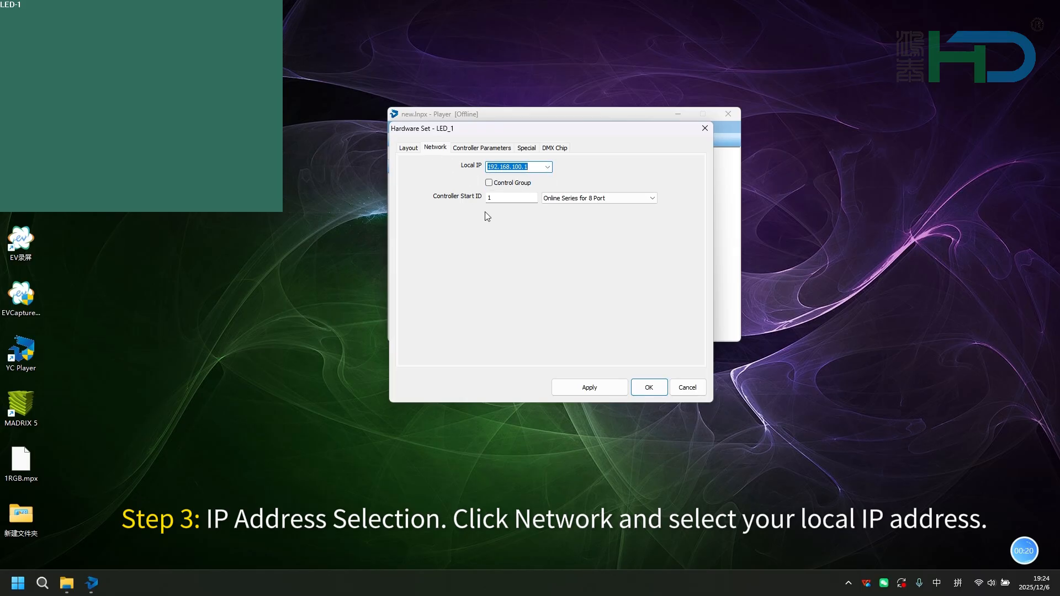
click(606, 389)
click(409, 148)
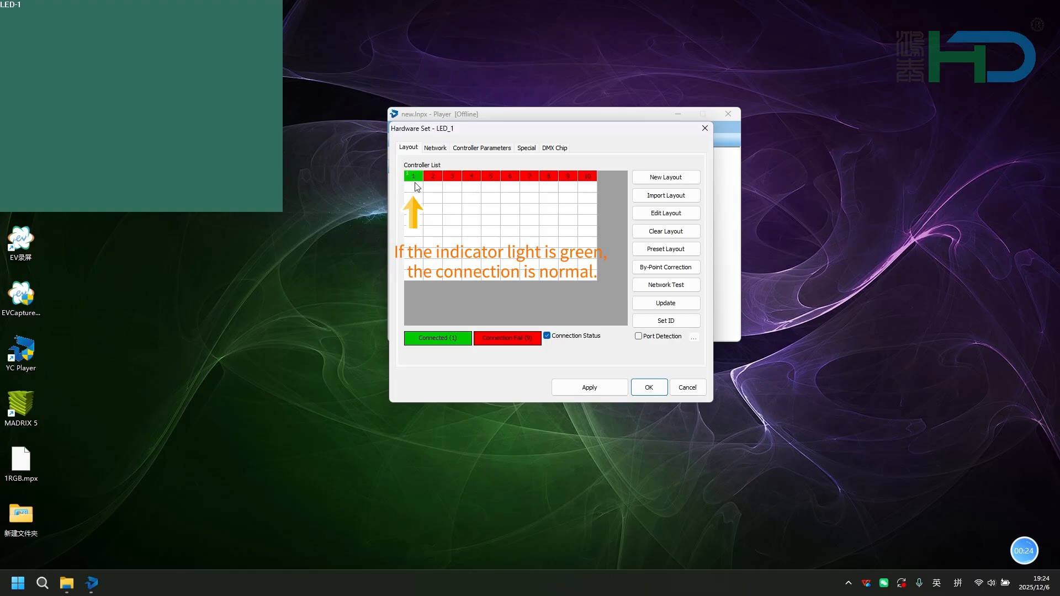
- In Controller Parameters, set the chip type to UCS2904 and maximum channels to 1536Channel
click(460, 148)
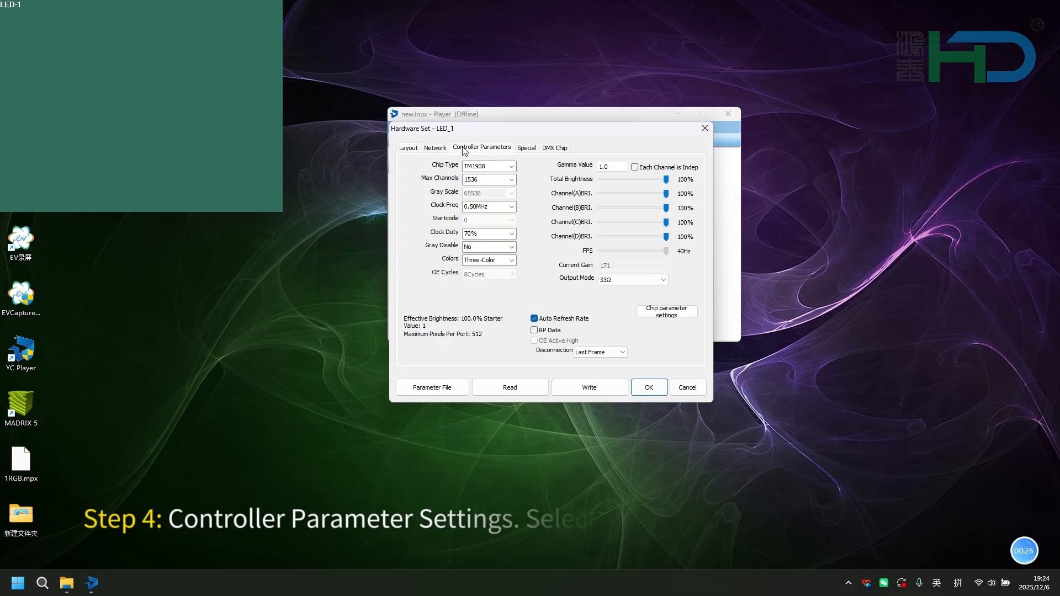
click(510, 166)
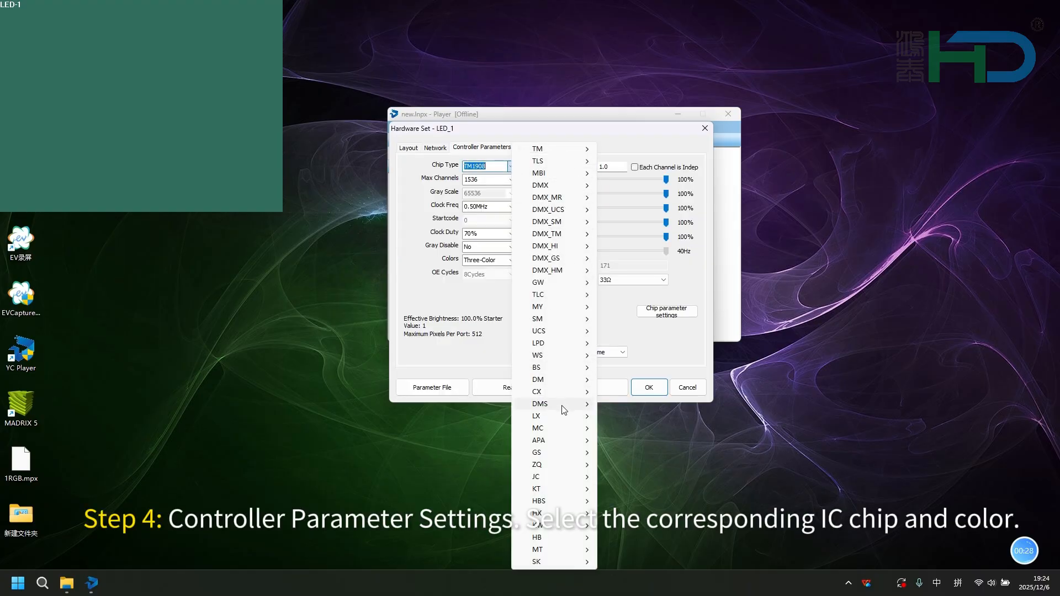
mouse_move(599, 330)
click(635, 404)
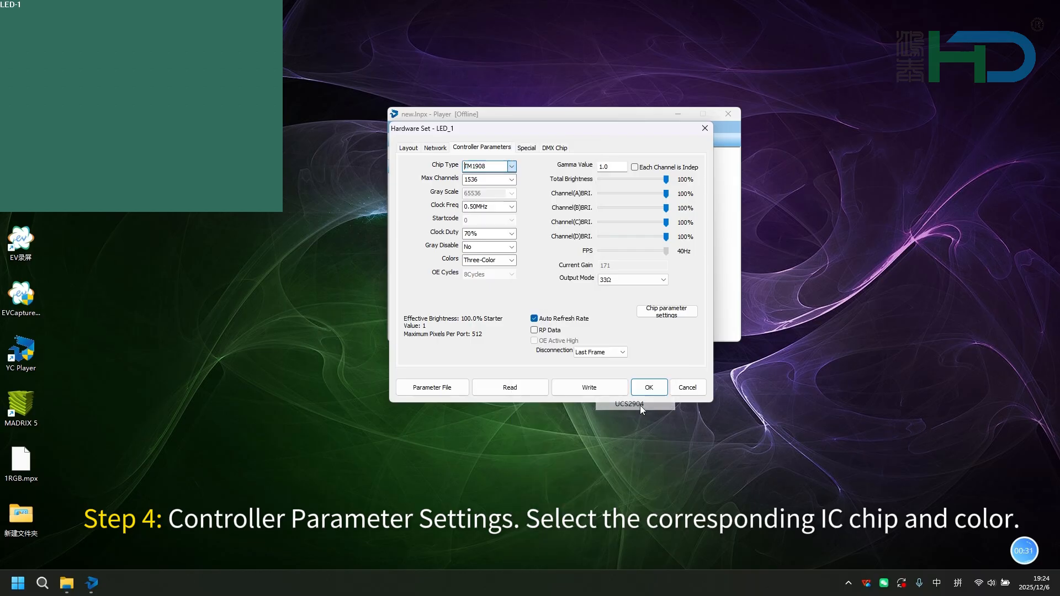
click(511, 180)
click(490, 232)
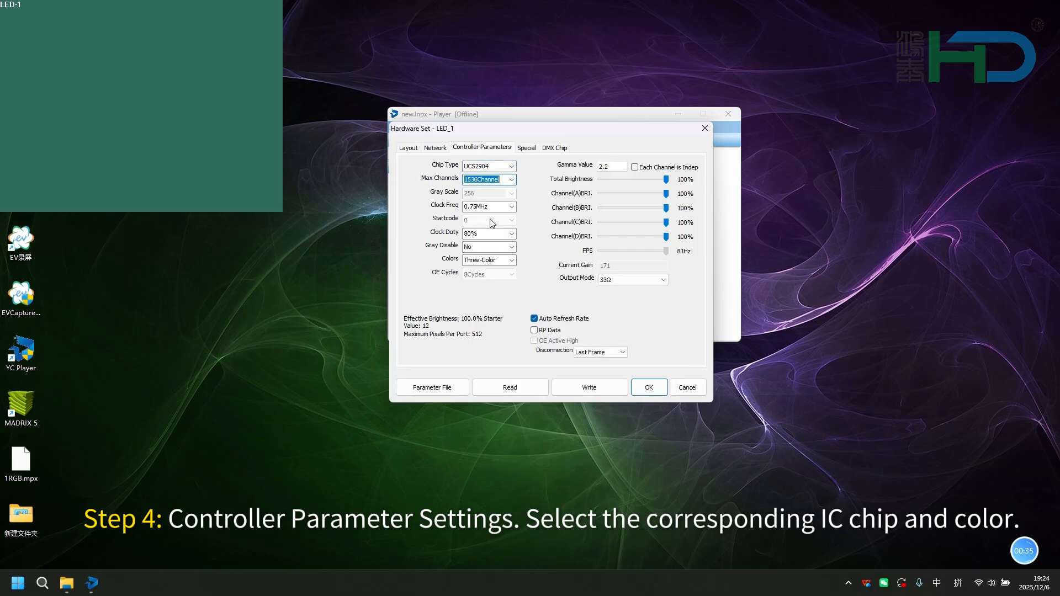
- Set the clock frequency to 0.50MHz and the colors to Four-Color
click(504, 206)
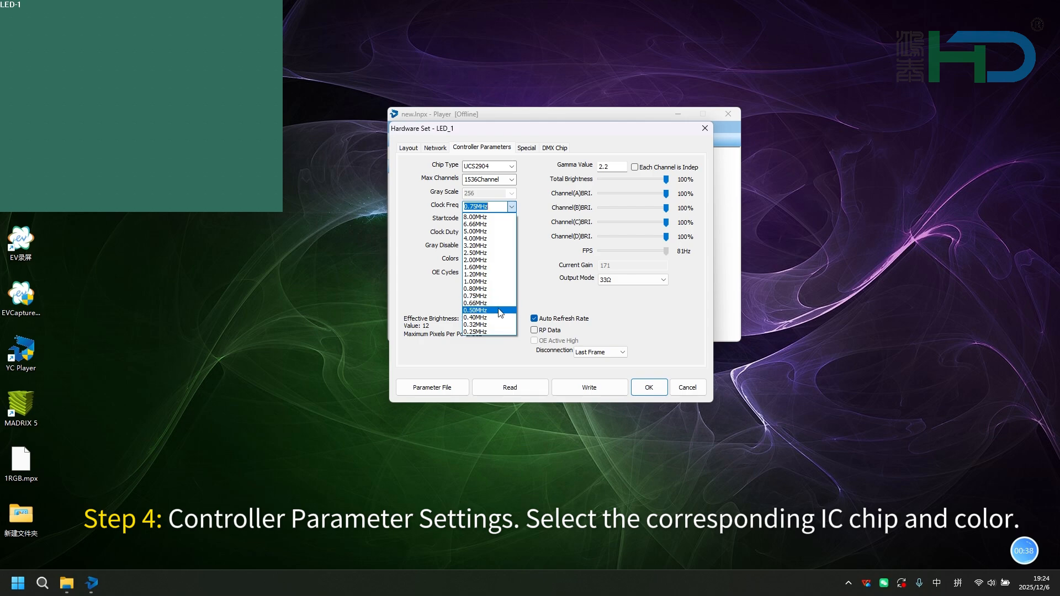
click(488, 304)
click(511, 260)
click(483, 280)
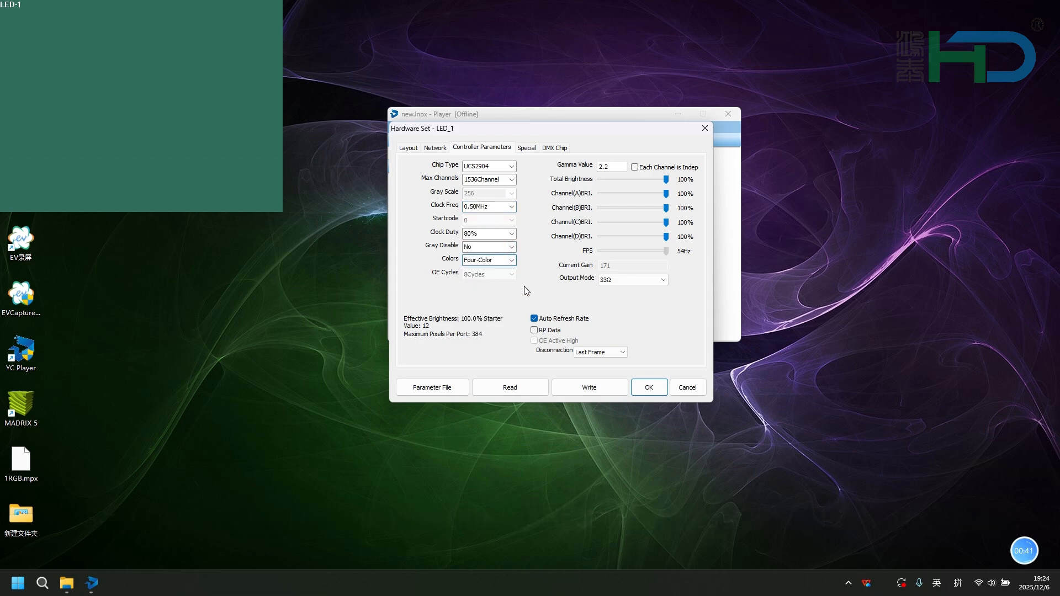
- Write the controller parameters to controllers 1 through 10 and dismiss the result prompt
click(601, 387)
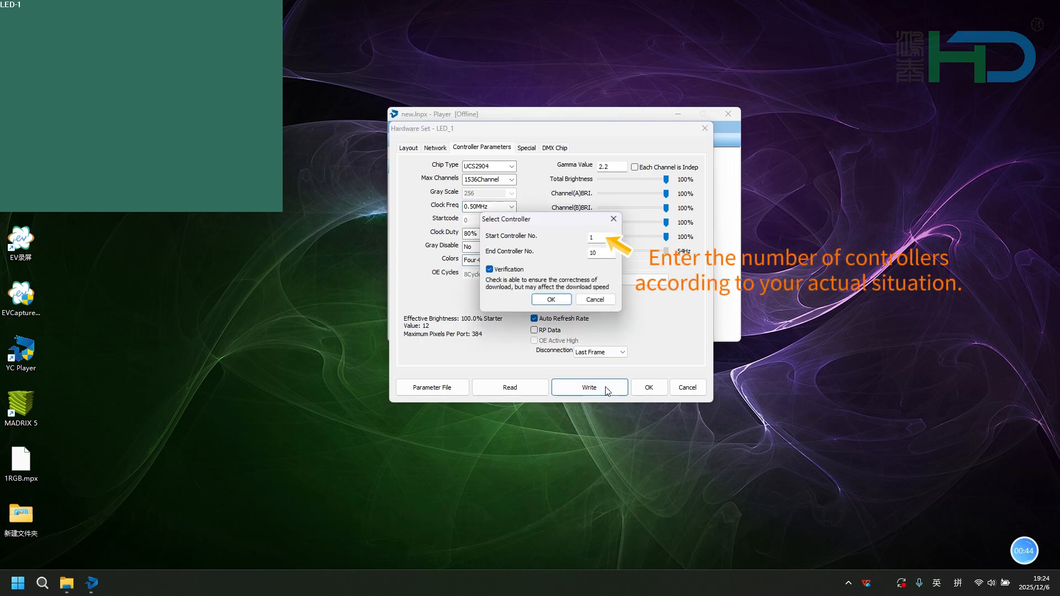
click(550, 305)
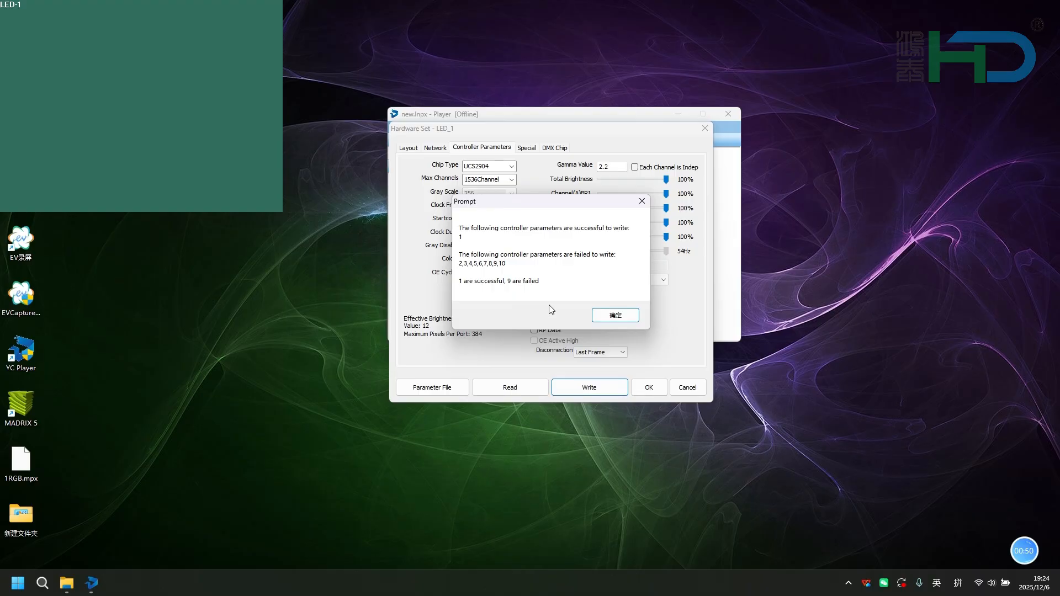
click(613, 314)
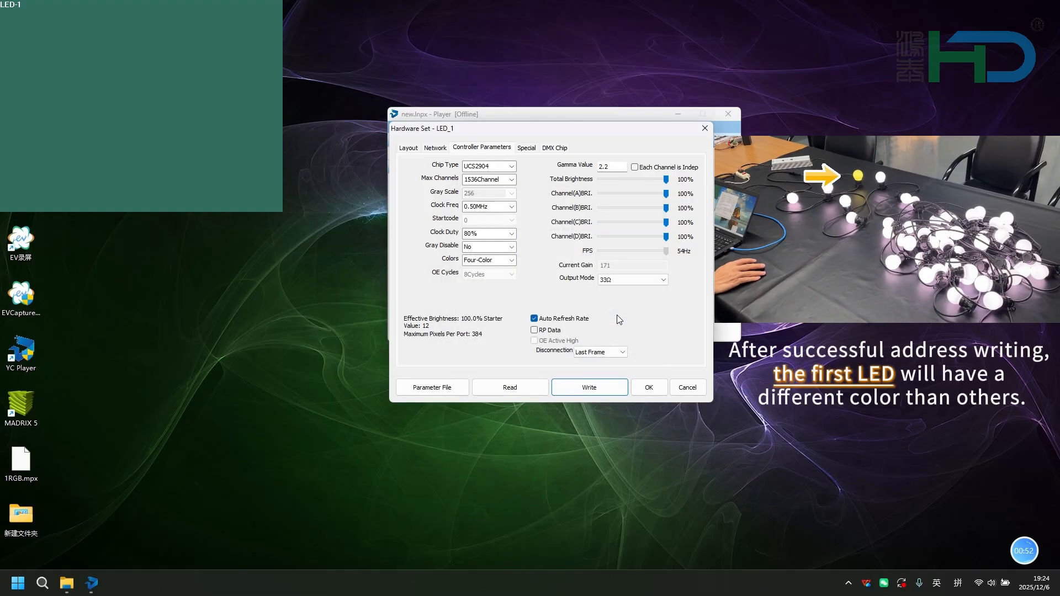
- In Special settings, set separate control to Without addressing and RGBW brightness customization to RGBW
click(532, 149)
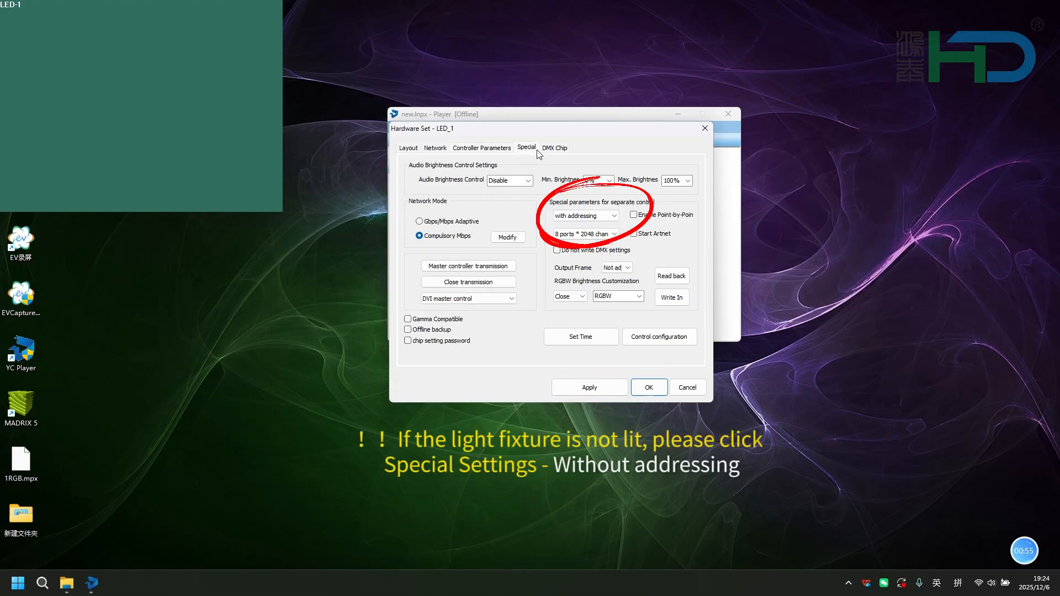
click(615, 215)
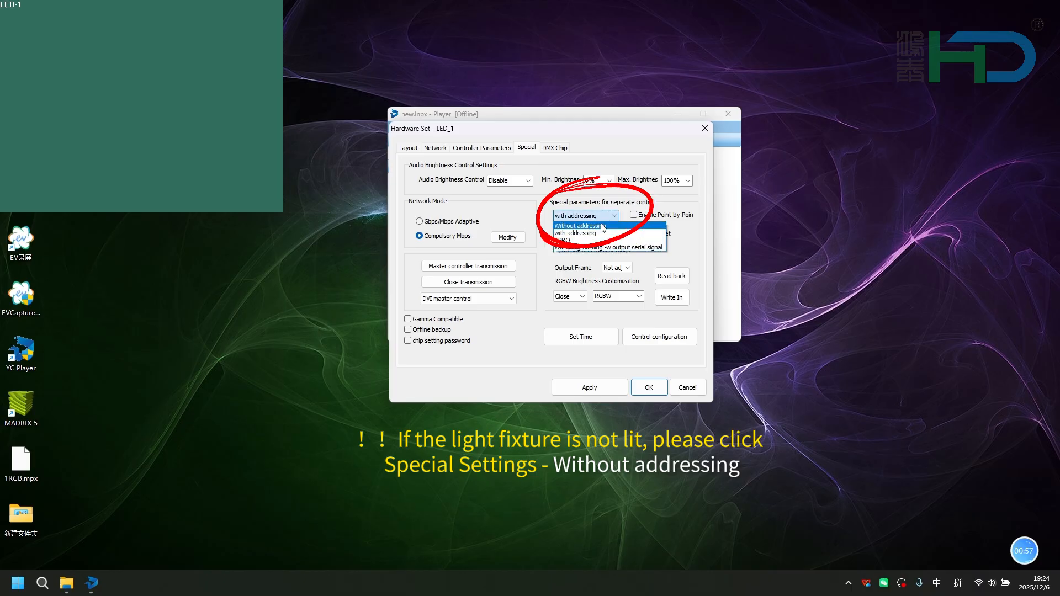
click(601, 235)
click(640, 298)
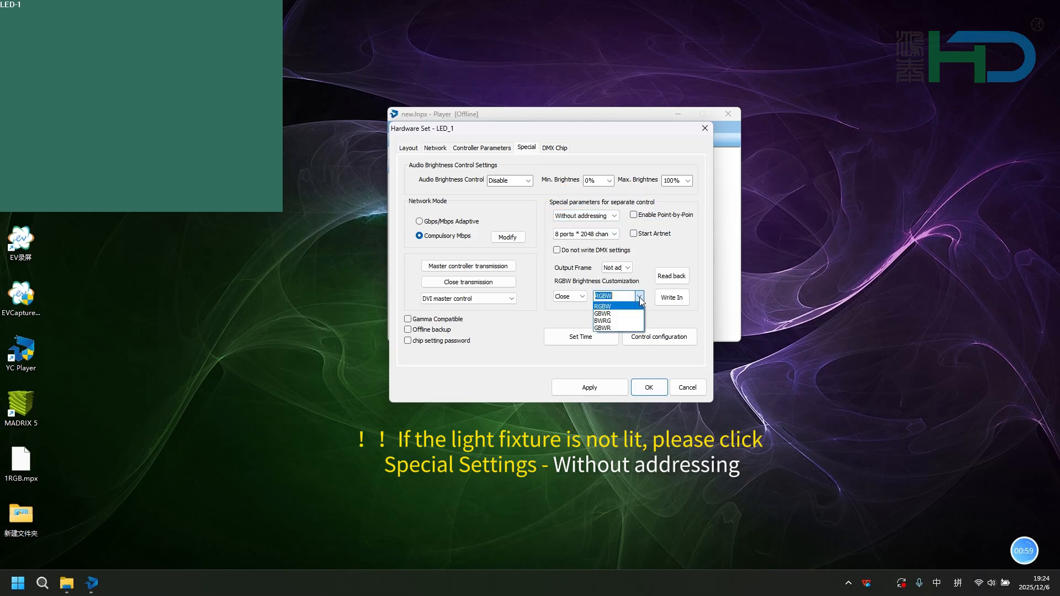
click(615, 310)
- Write the special settings to controllers 1 through 10, dismiss the prompt, and close Hardware Set with OK
click(662, 298)
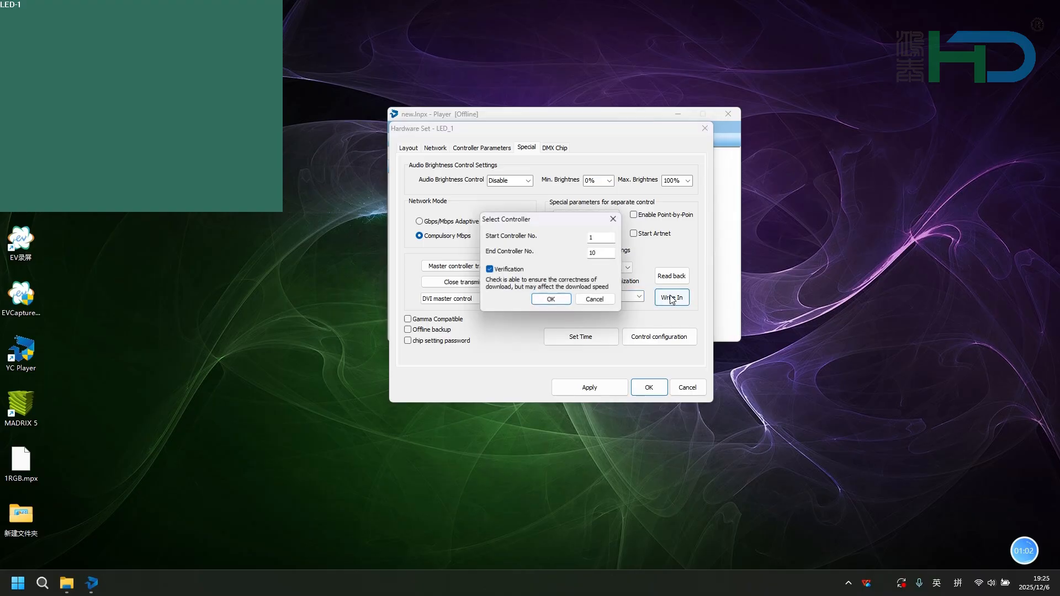
click(551, 300)
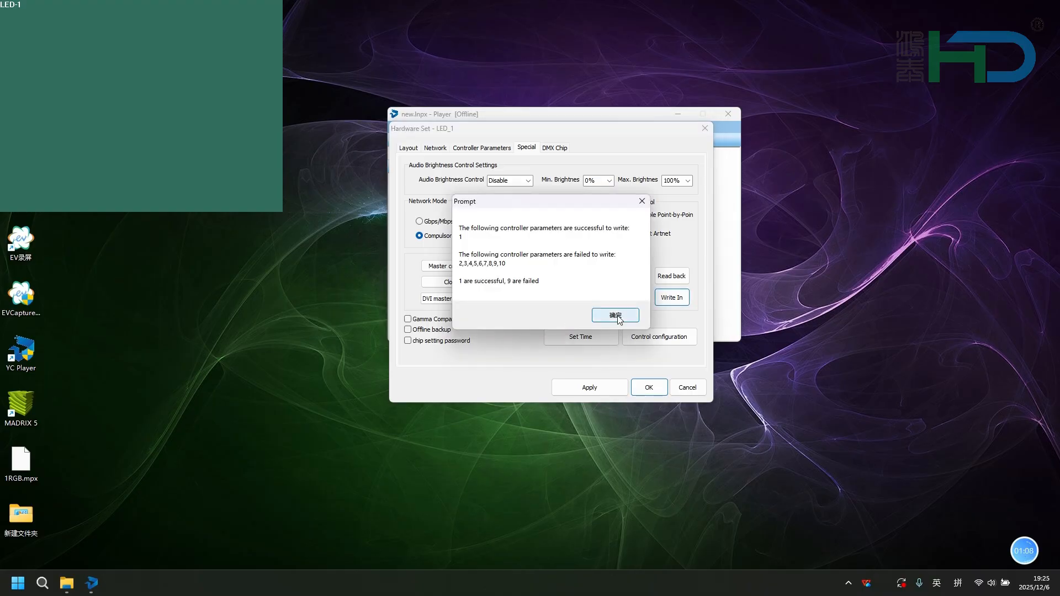
click(617, 317)
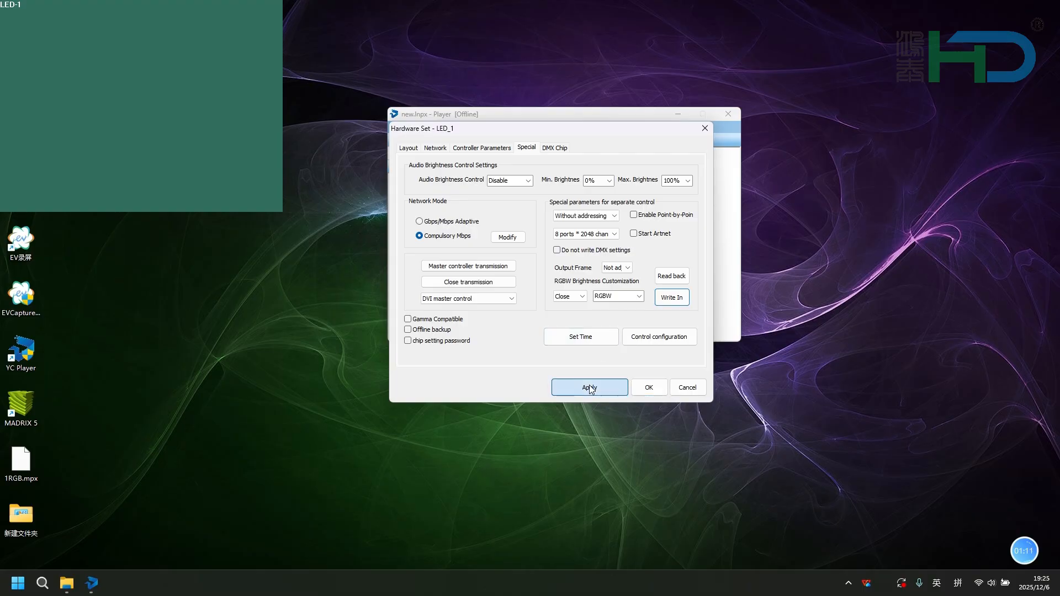
click(648, 387)
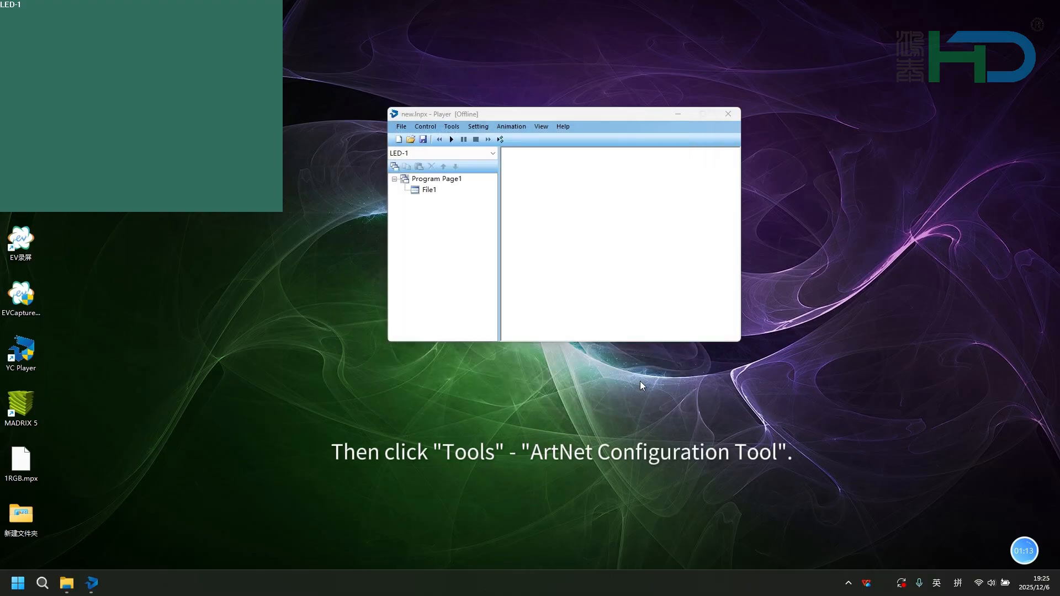
- Open the ArtNet Configuration Tool and apply the network setting for IP 192.168.100.1
click(452, 126)
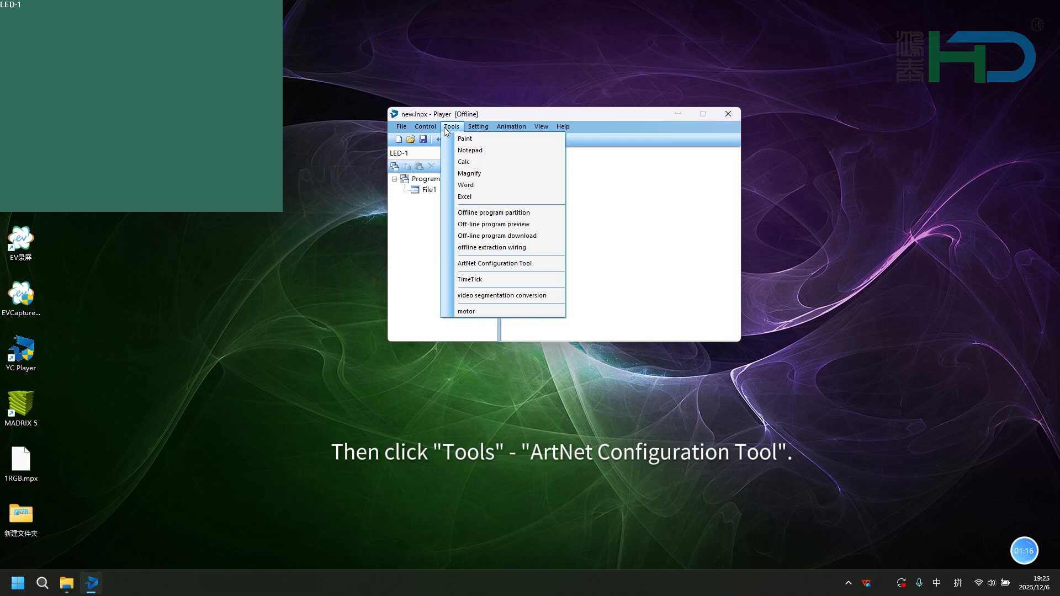
click(474, 264)
click(429, 215)
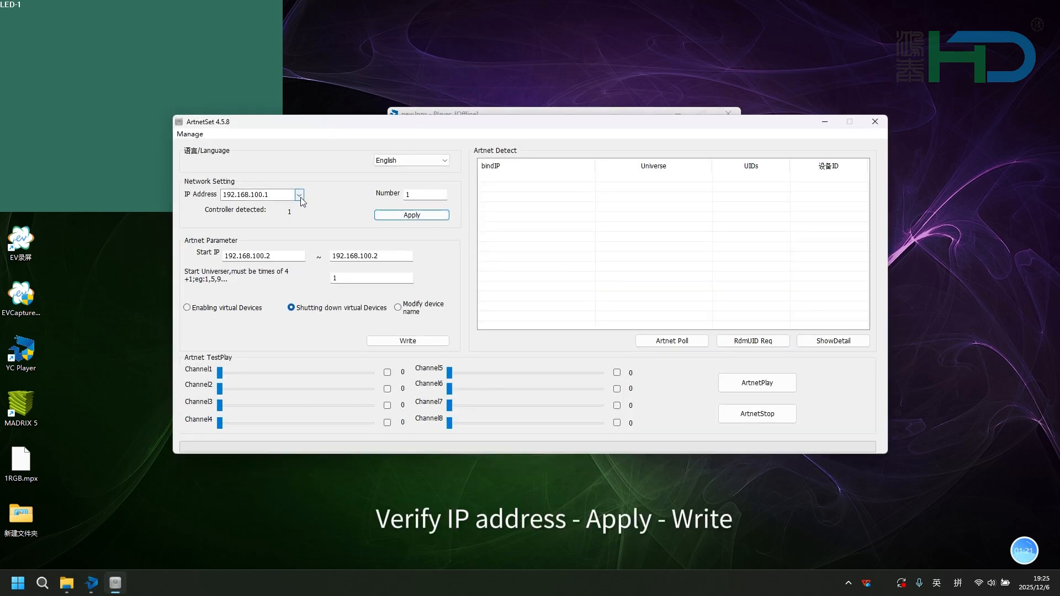
- Write the Artnet parameters to controller 1, dismiss the tip, and run an Artnet Poll
click(415, 342)
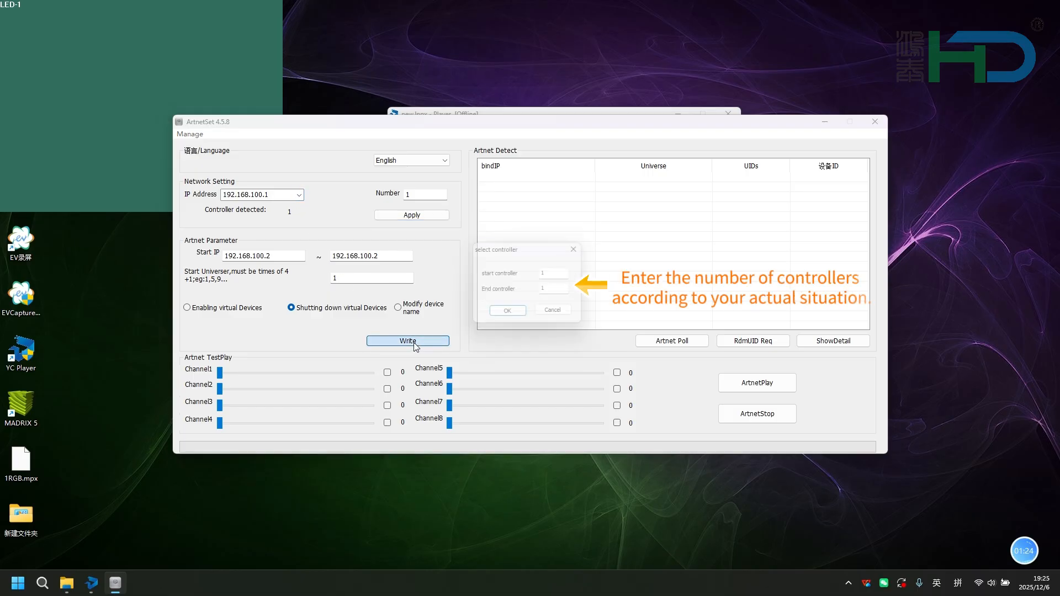
click(509, 315)
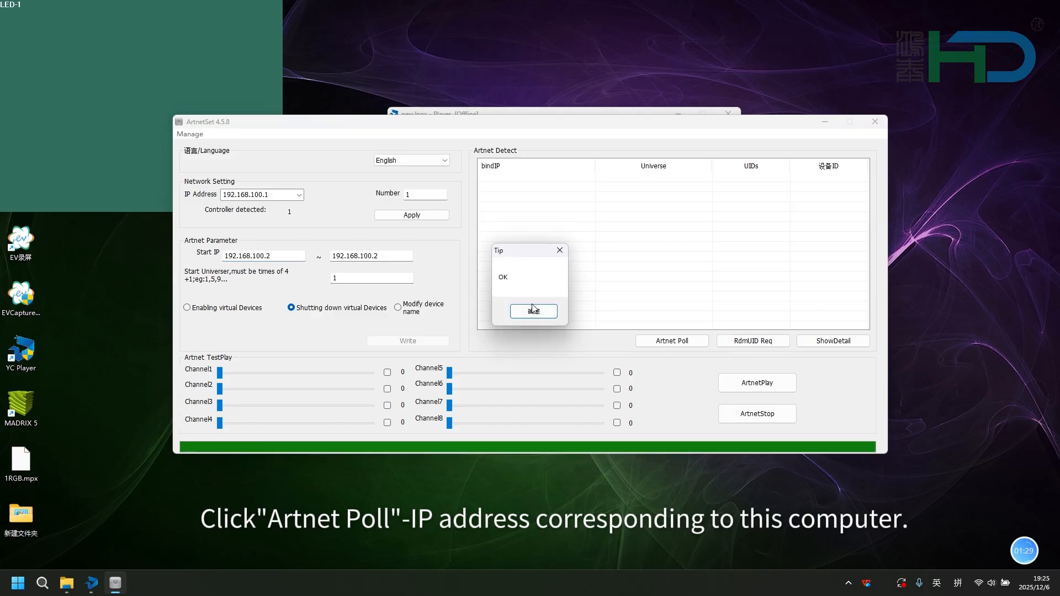
click(533, 310)
click(664, 344)
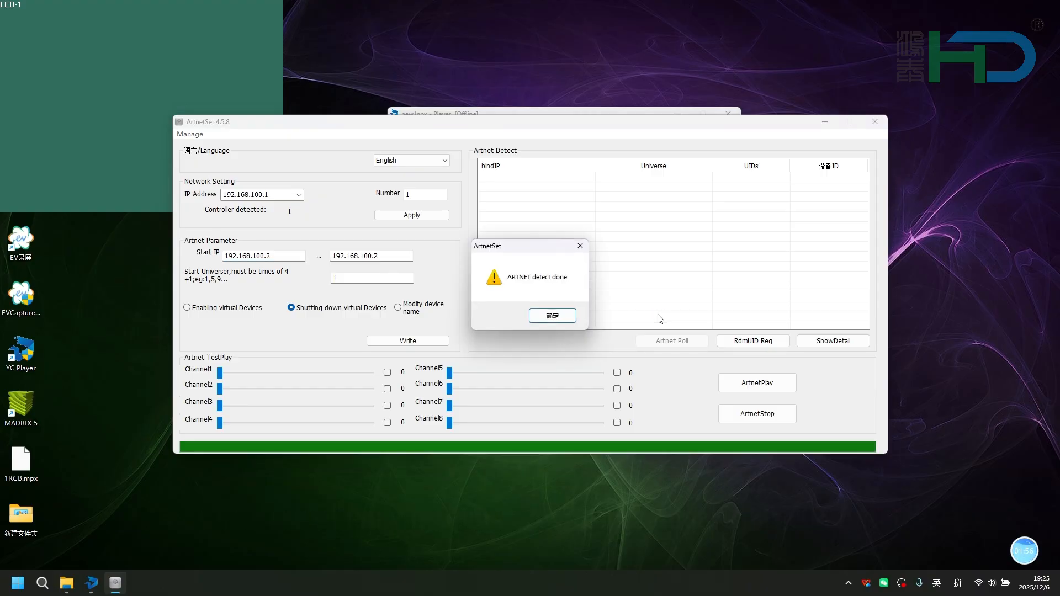
- Dismiss the Artnet detection message and close the ArtNet configuration tool
click(571, 320)
click(571, 319)
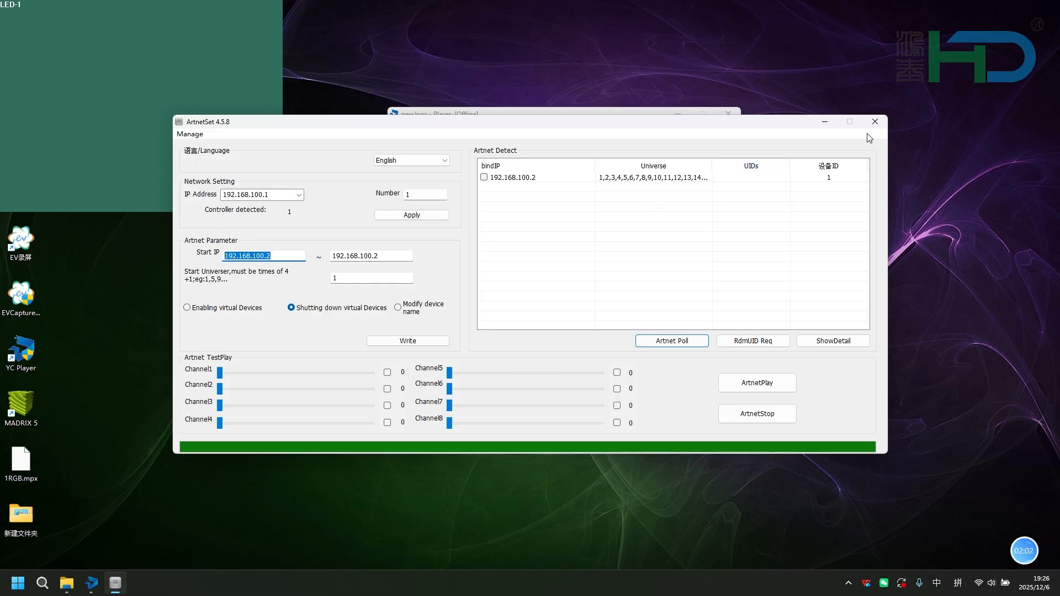
click(875, 121)
- Run the red, green and blue gray scale screen tests to check the lights' color channel order, then close the test
click(516, 128)
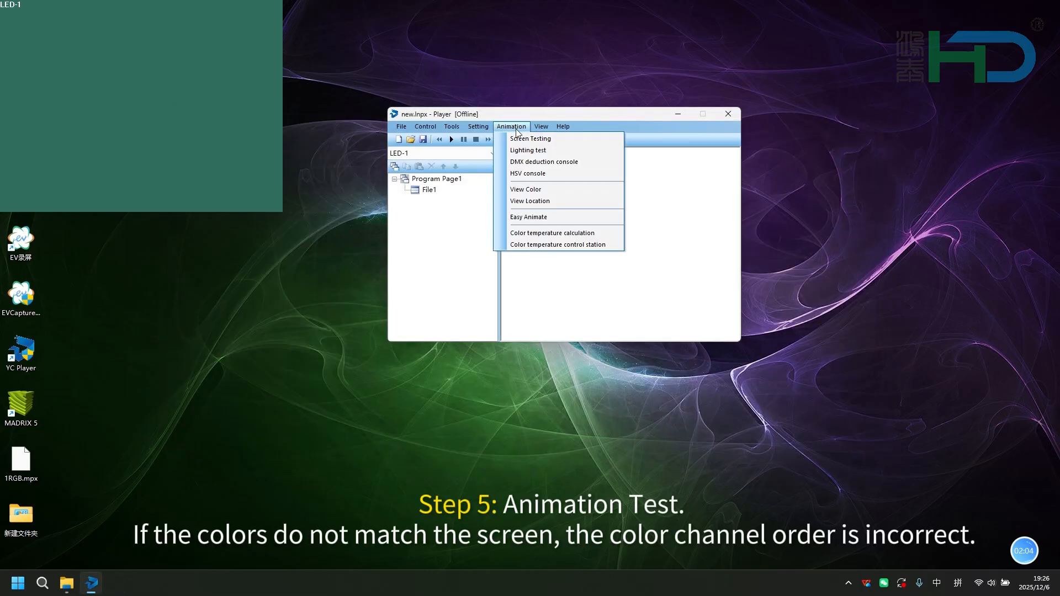
click(533, 137)
click(426, 163)
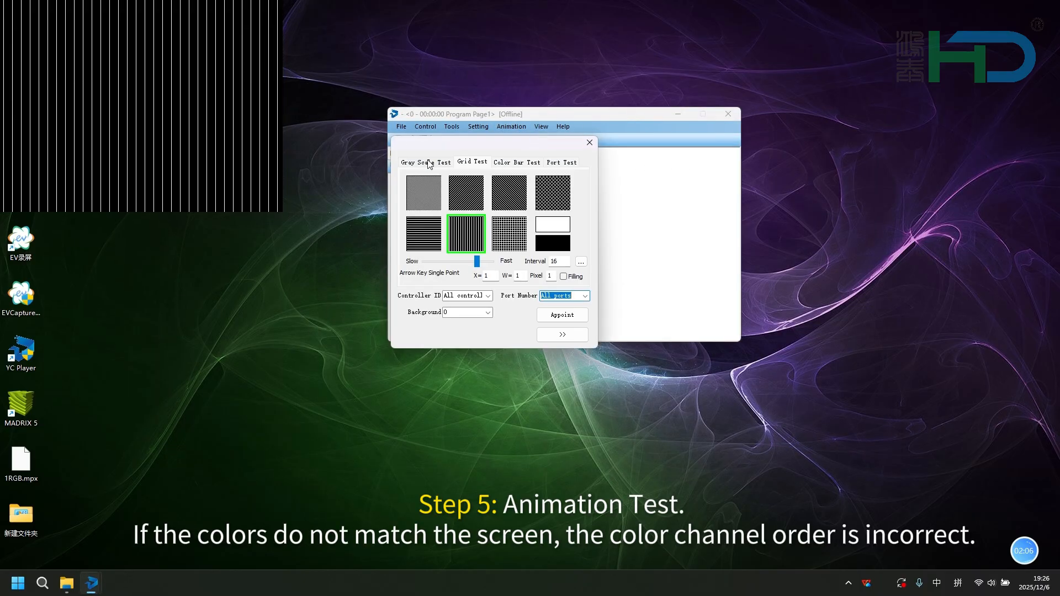
click(424, 194)
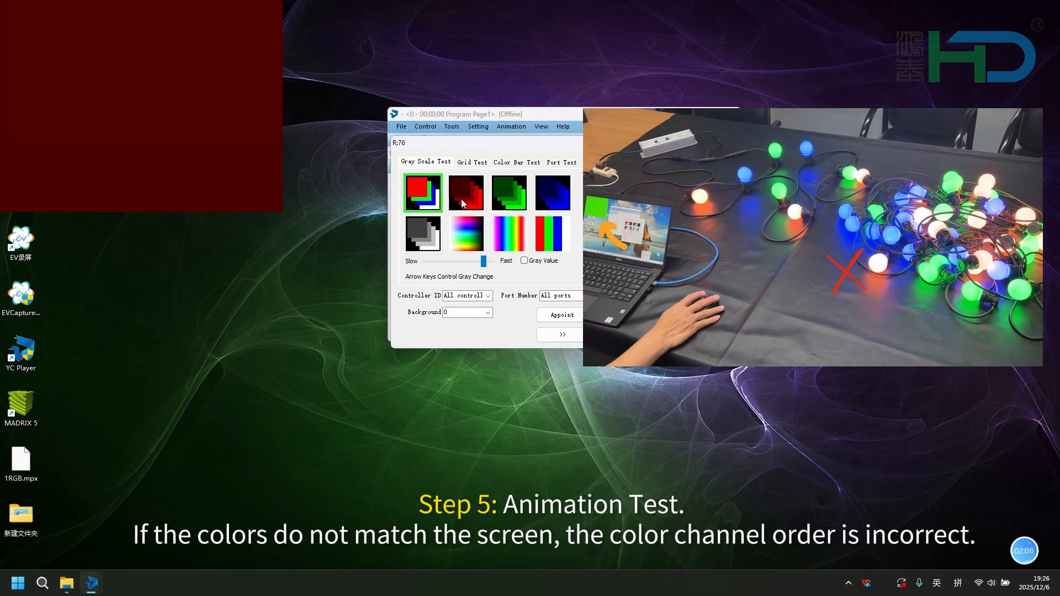
click(509, 196)
click(551, 197)
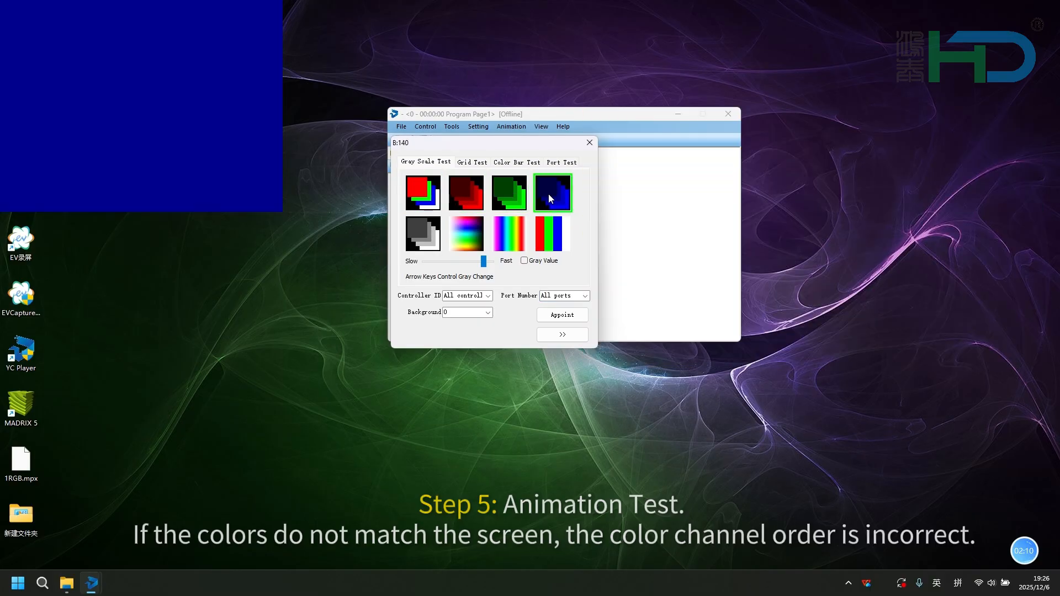
click(588, 142)
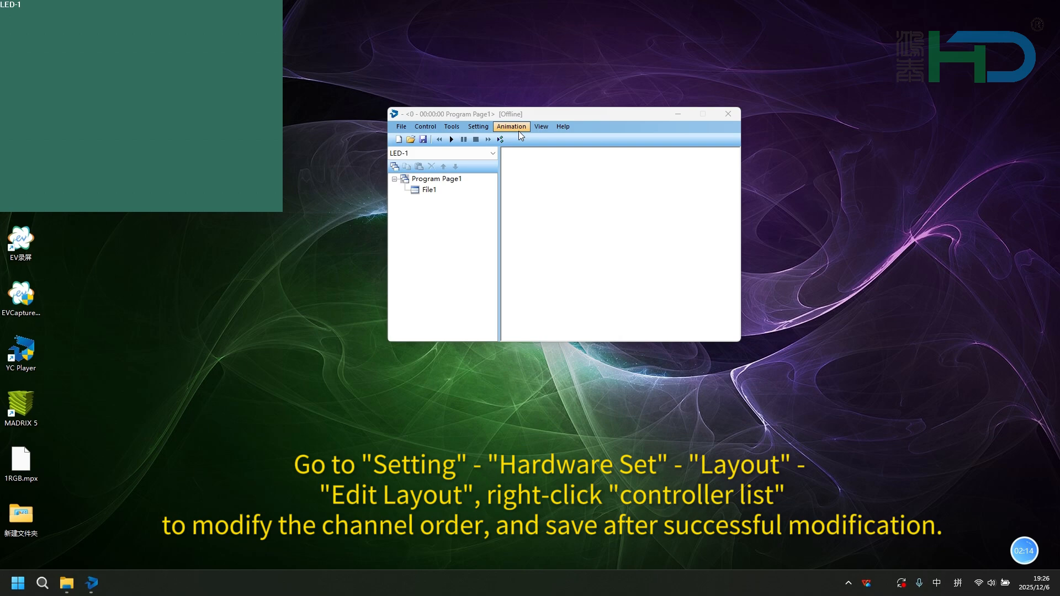
- In Hardware Set, edit the layout and change the engineering lamp type of the controller list to RGBW
click(478, 130)
click(504, 166)
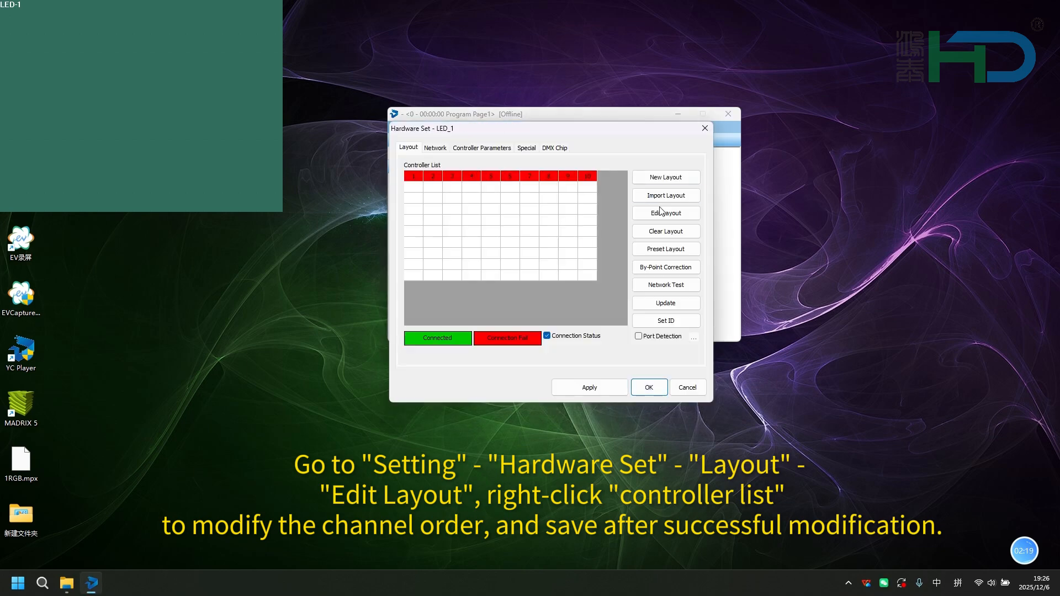
click(669, 218)
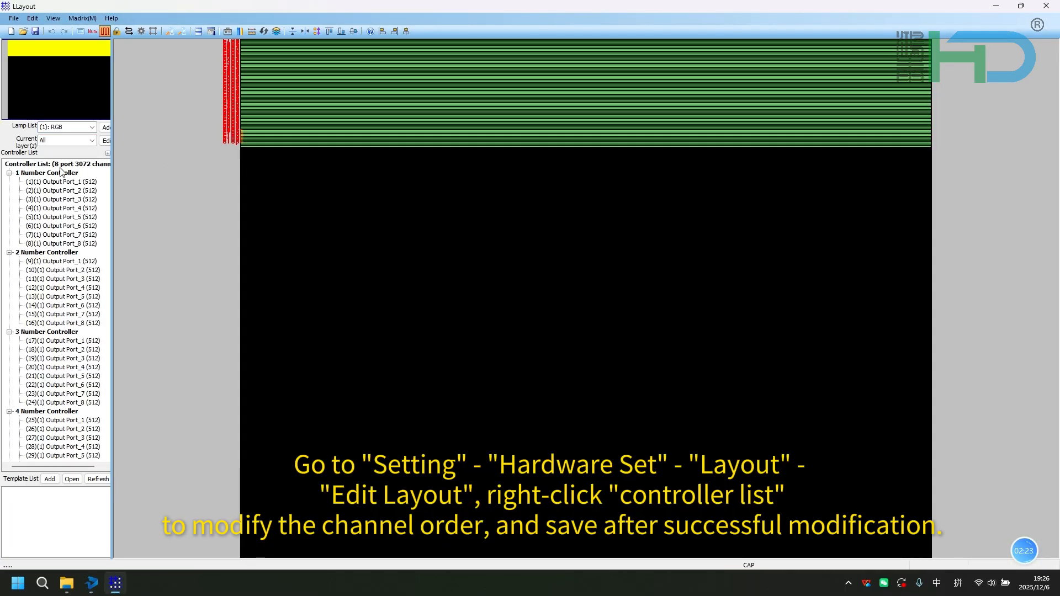
right_click(61, 164)
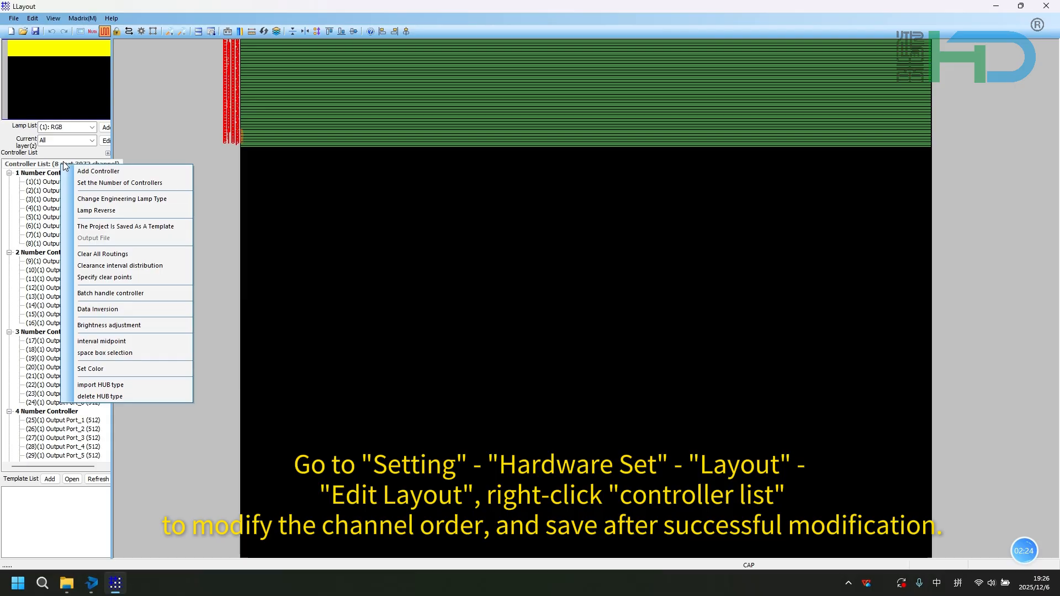
click(96, 197)
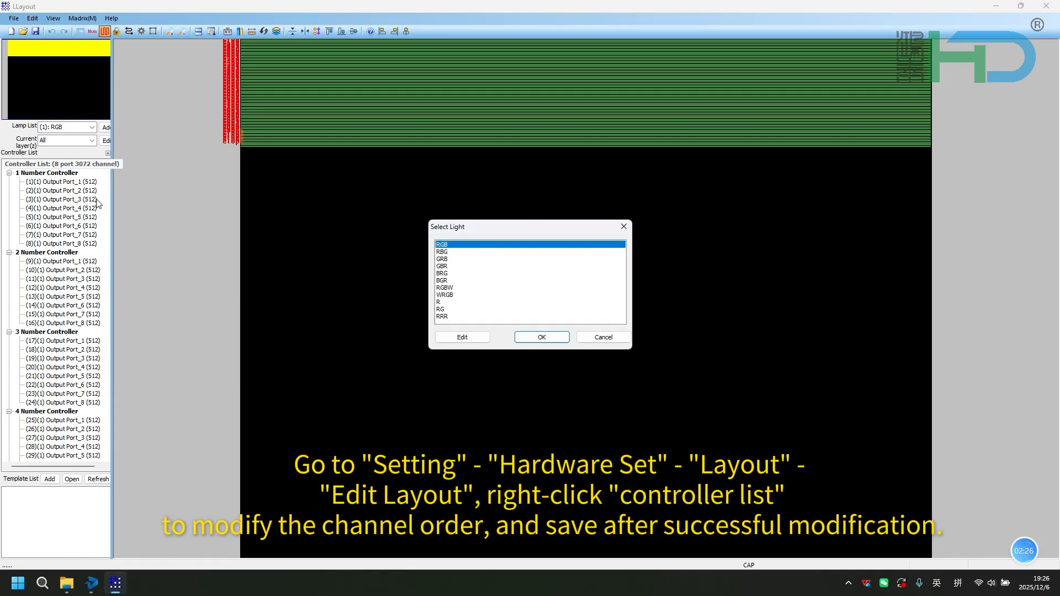
click(459, 288)
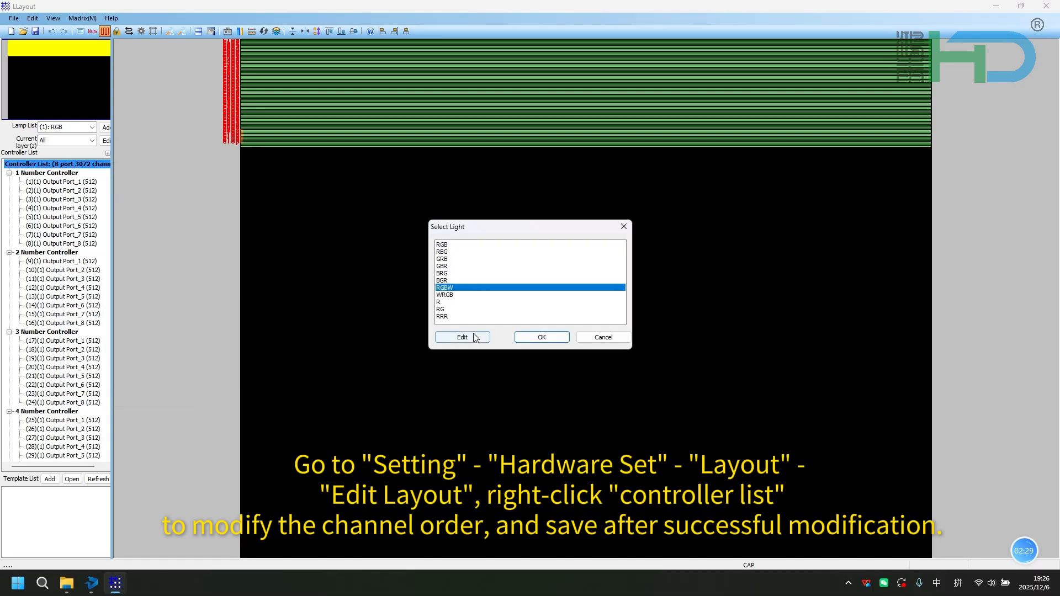
click(542, 337)
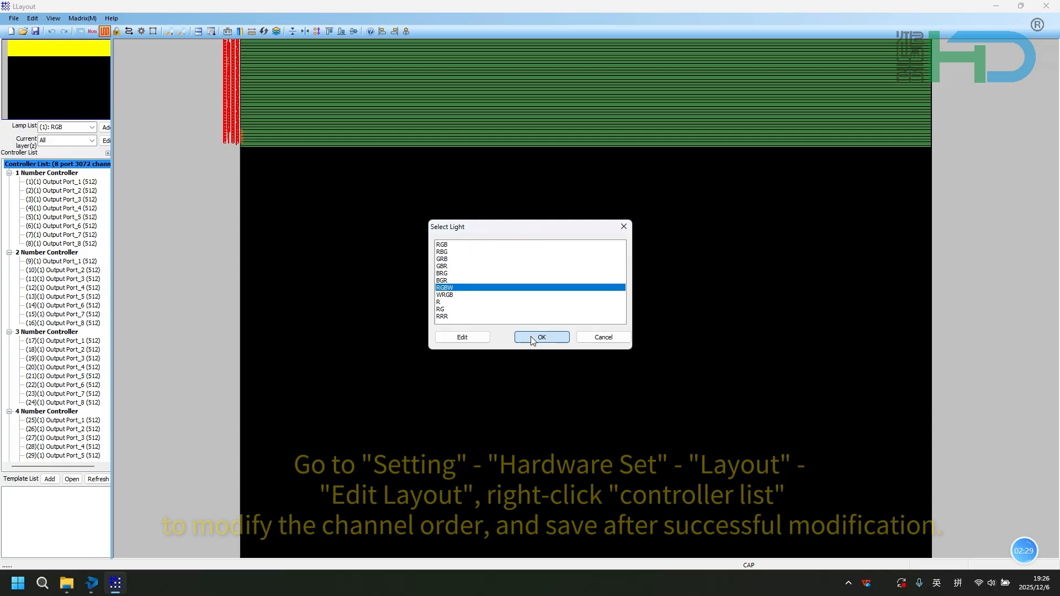
- Close the layout editor and confirm Hardware Set with OK
click(1047, 6)
click(475, 316)
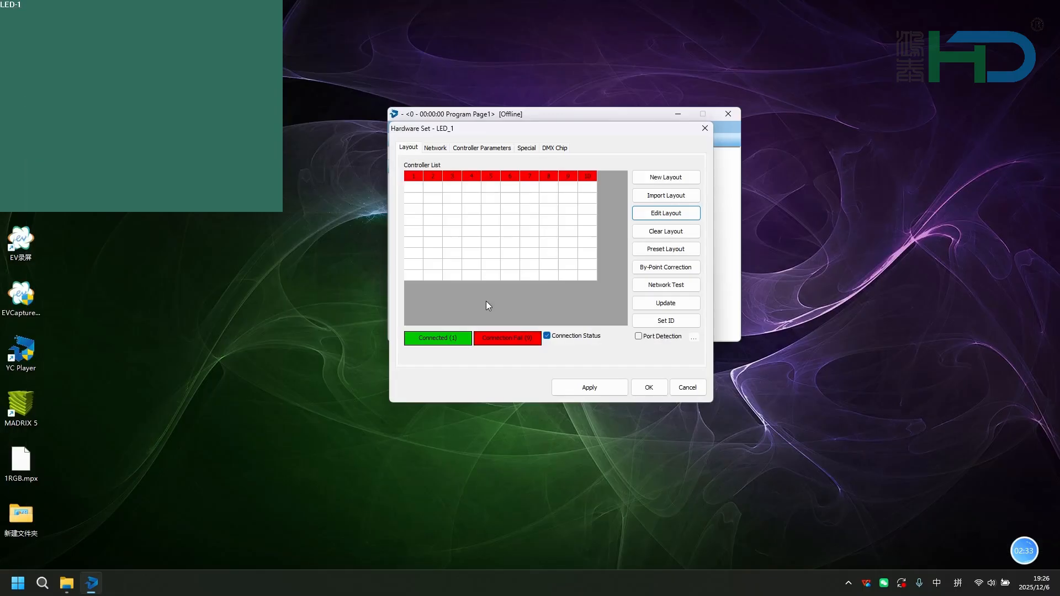
click(641, 388)
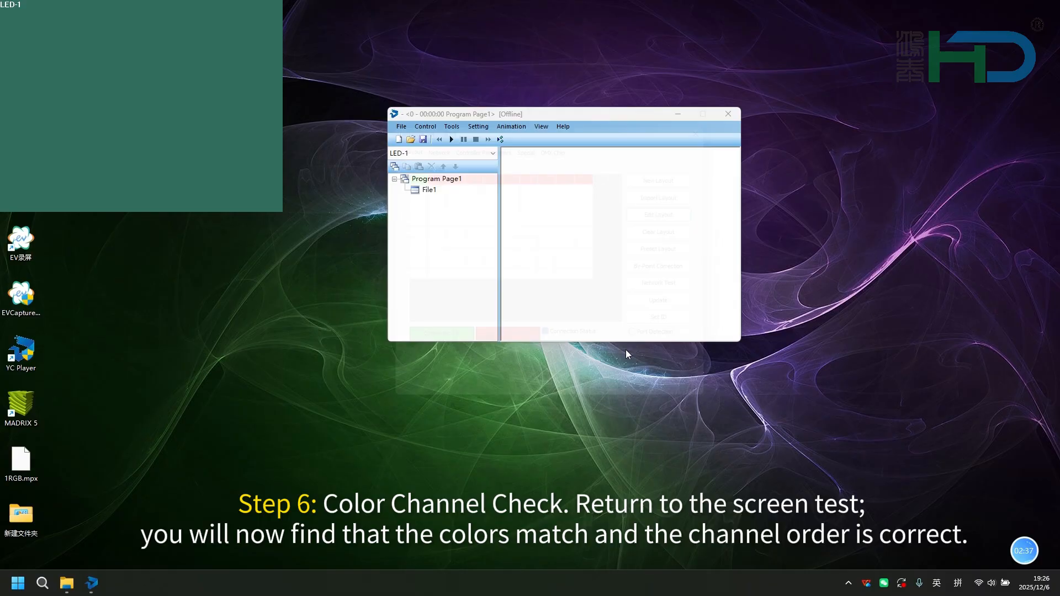
- Rerun the red gray scale screen test to verify the corrected channel order, then close it
click(509, 128)
click(521, 137)
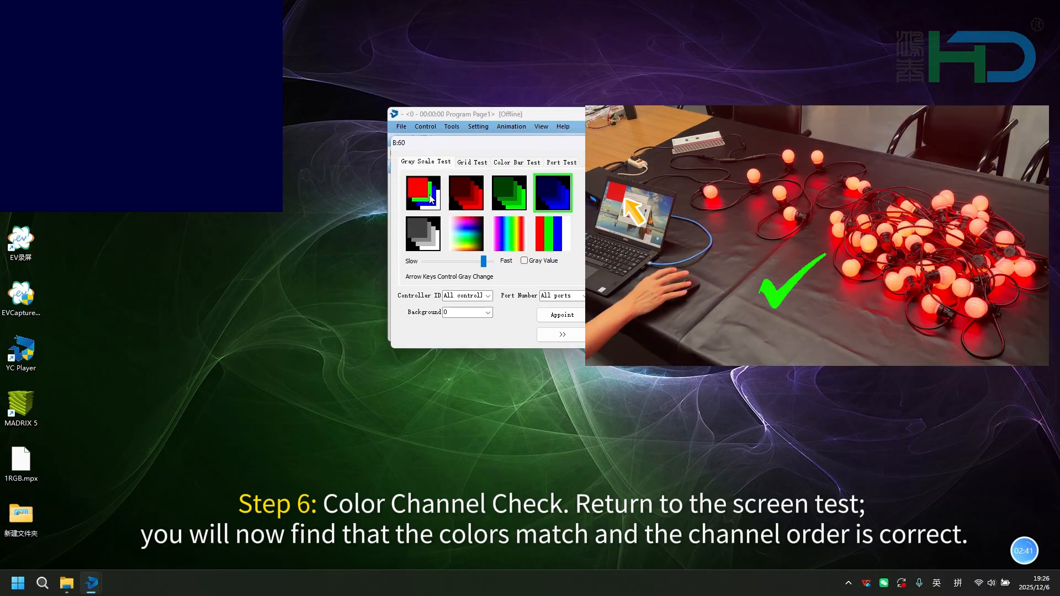
click(436, 201)
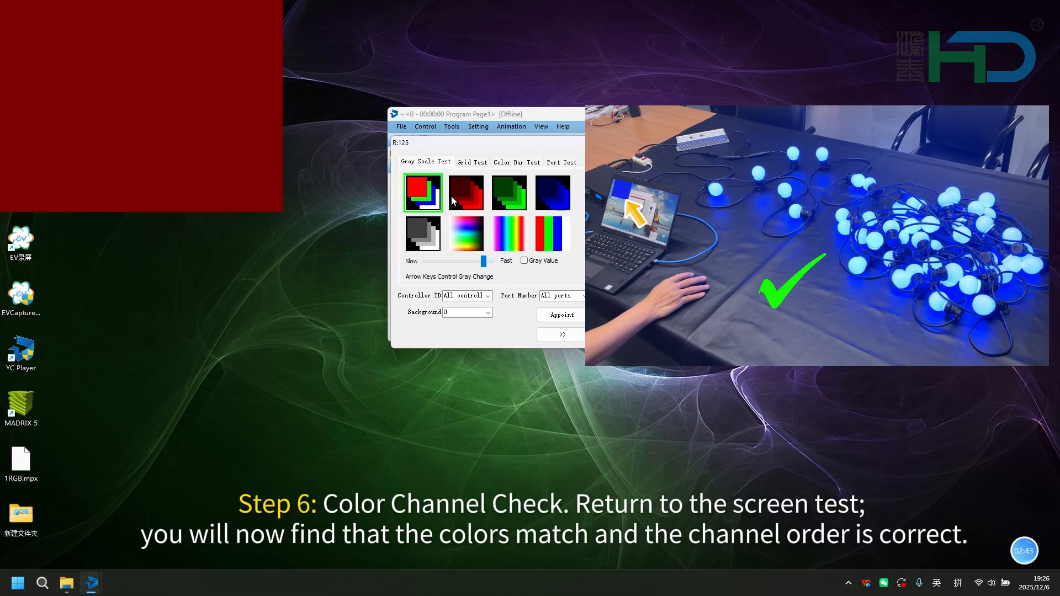
click(591, 143)
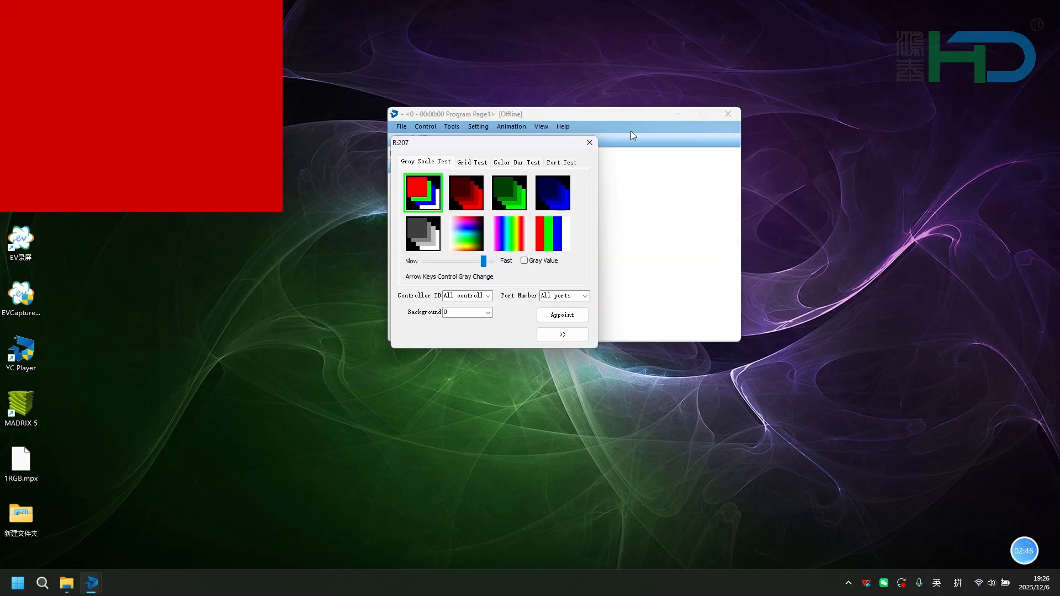
- Close YC Player without saving, launch MADRIX 5, and dismiss its software update check
click(731, 114)
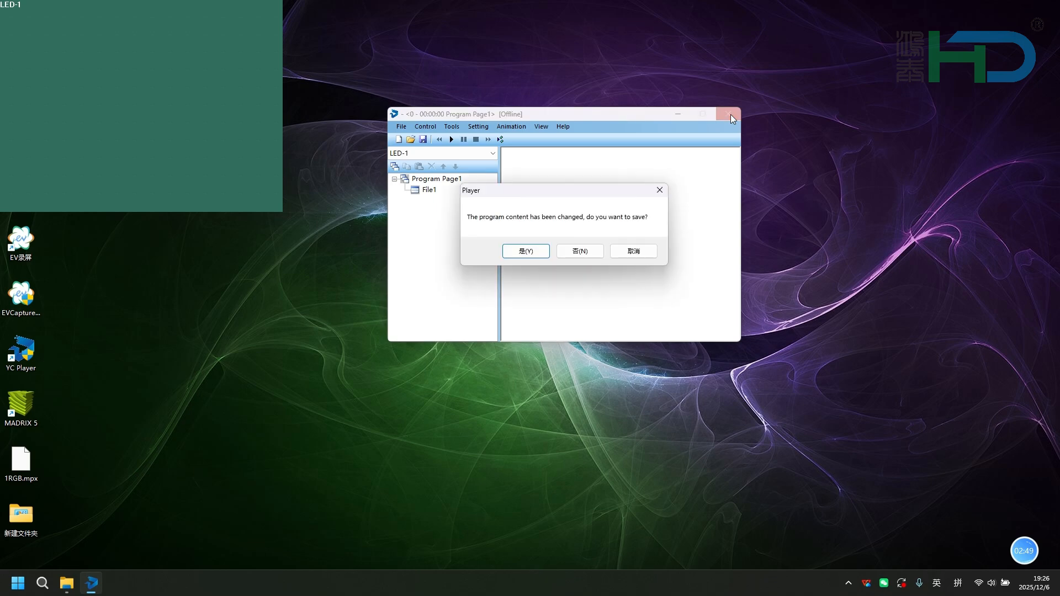
click(577, 252)
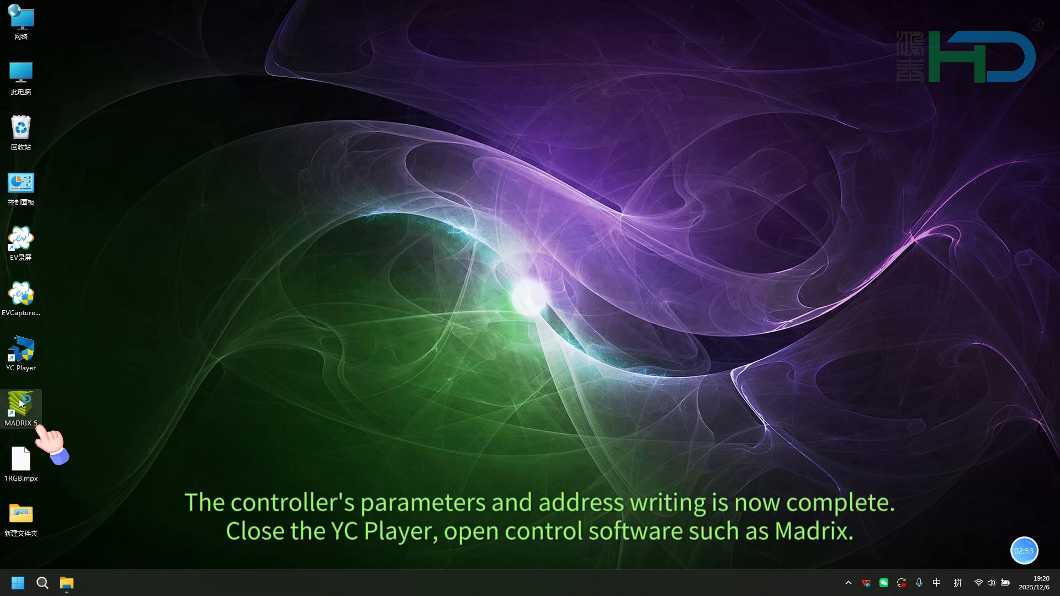
right_click(20, 405)
click(101, 233)
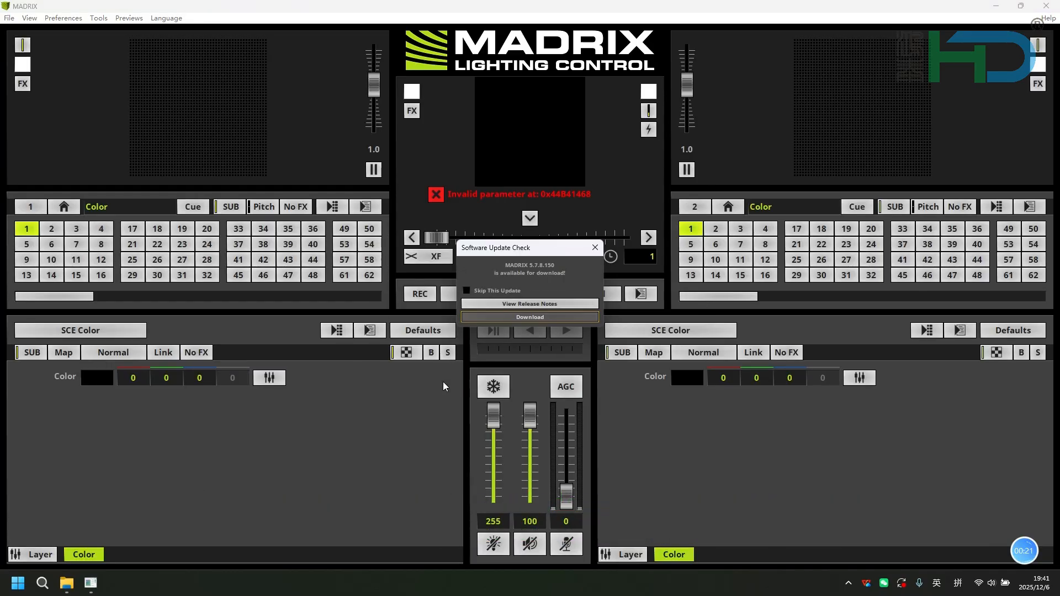
click(590, 248)
- Open Device Manager and search the Art-Net tab for the controller's devices
click(72, 21)
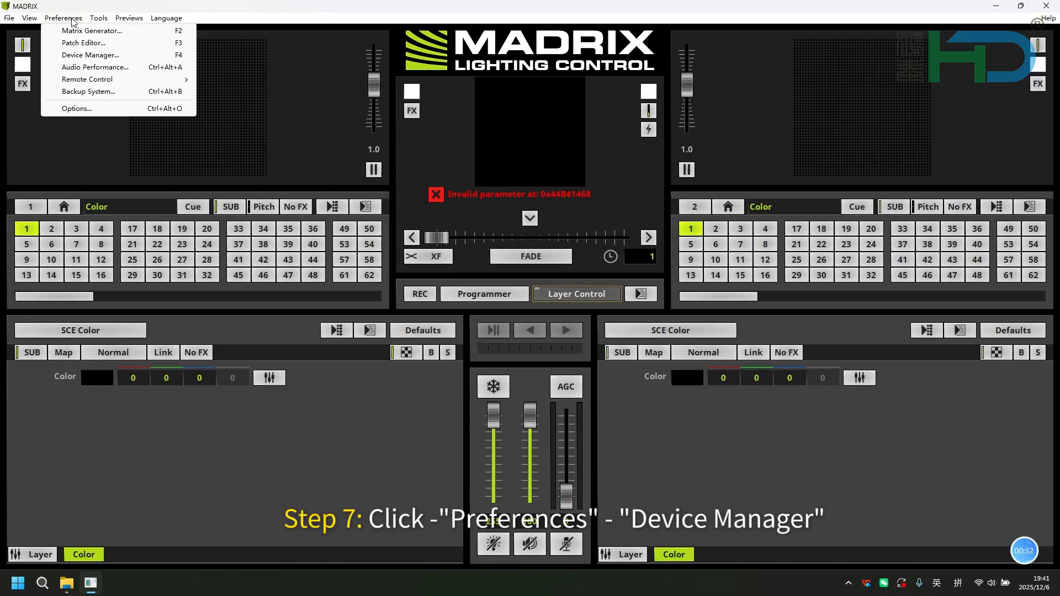
click(87, 55)
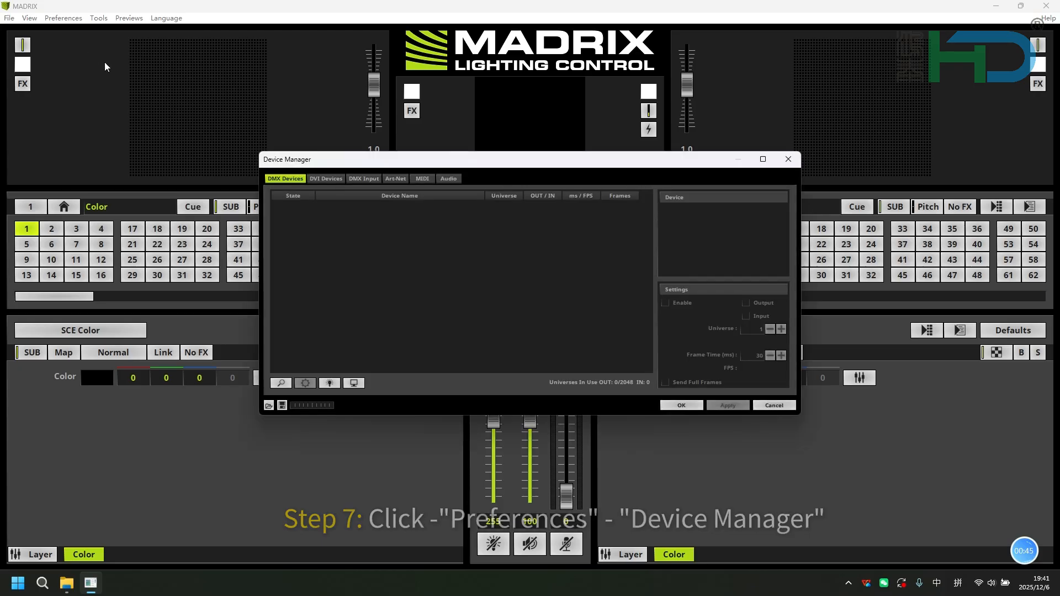
click(395, 178)
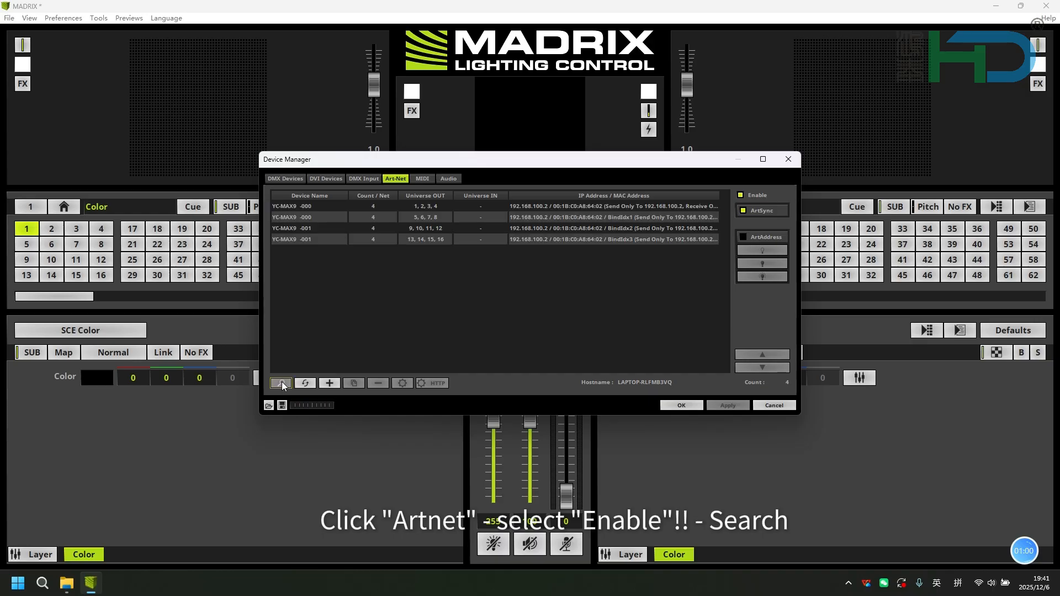
- Select all DMX devices in Device Manager, enable them, apply, and close with OK
click(293, 181)
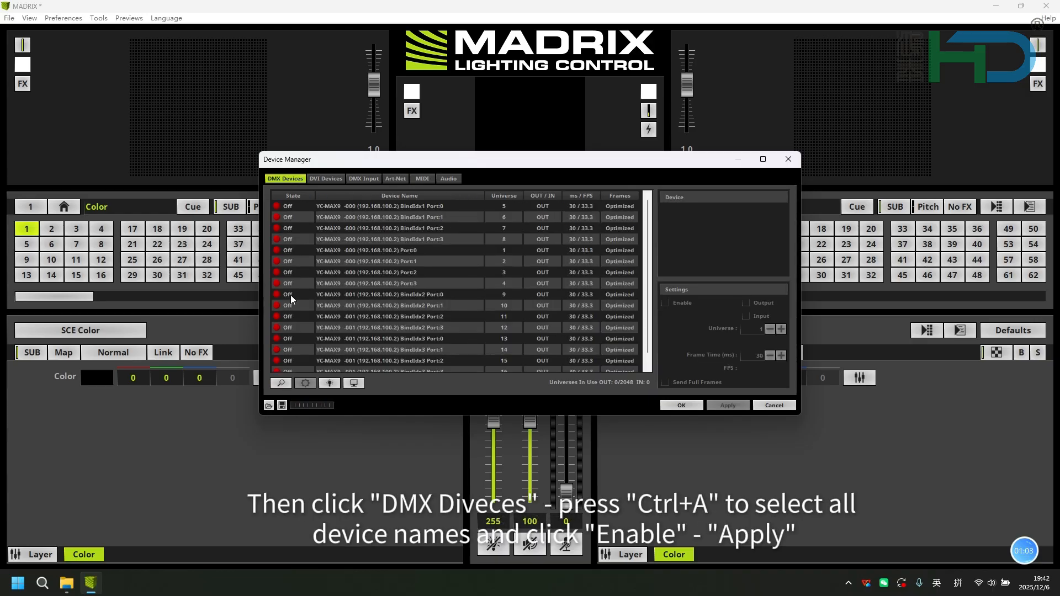
click(364, 295)
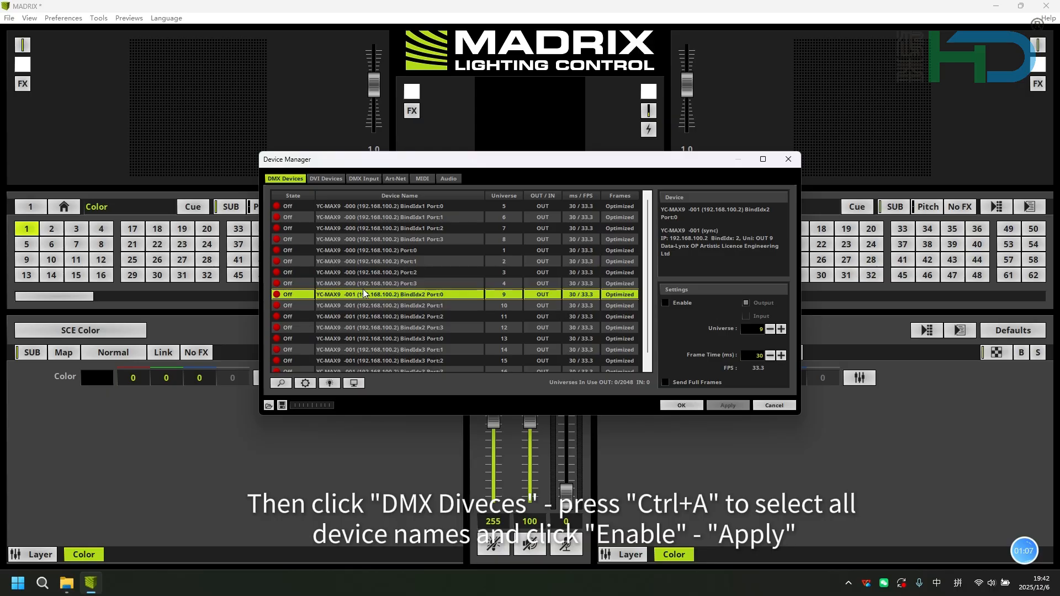
key(ctrl+a)
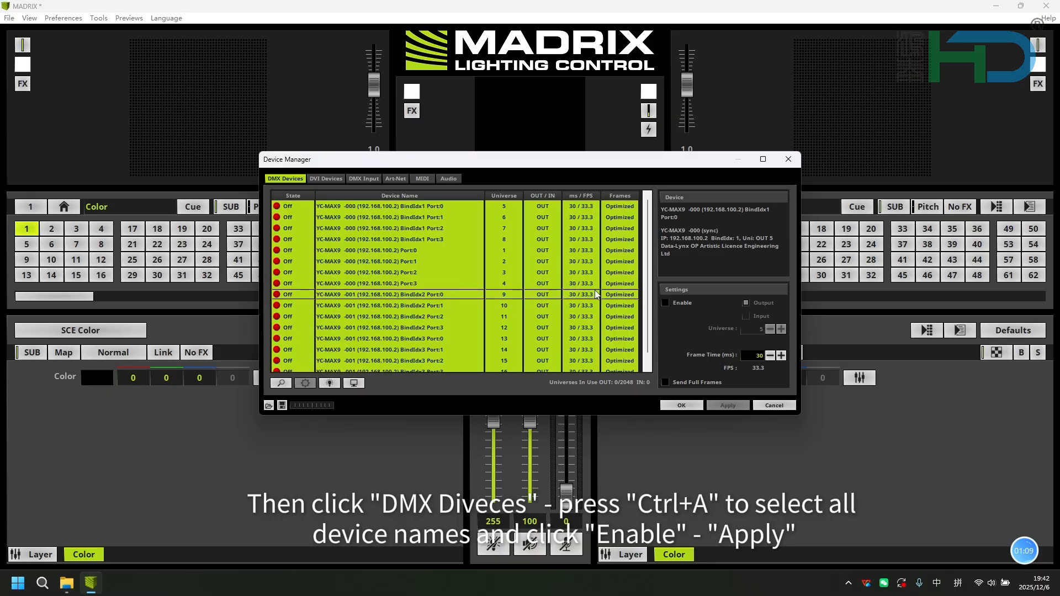
click(667, 302)
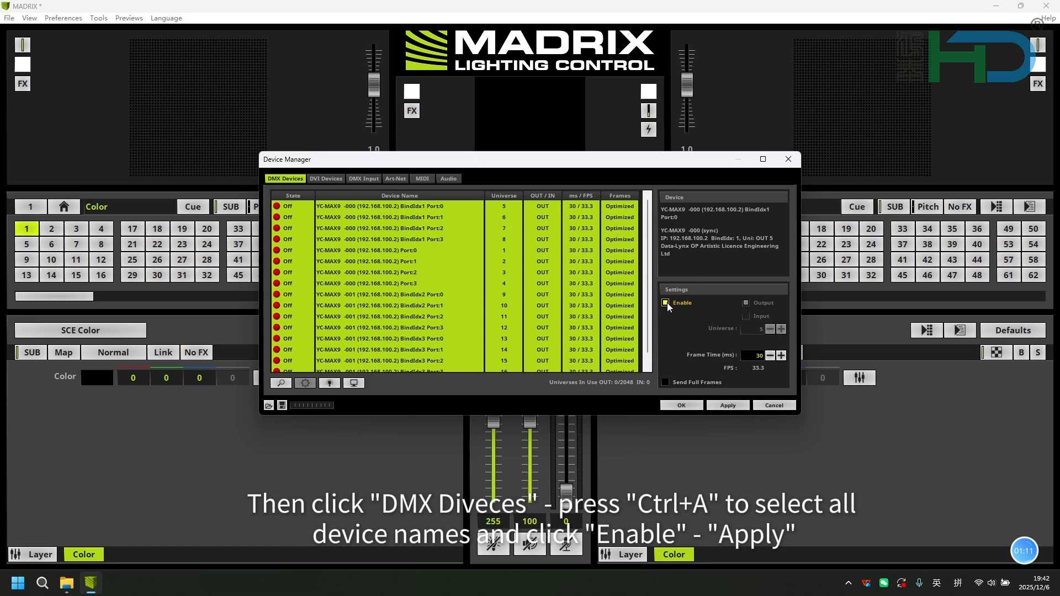
click(728, 405)
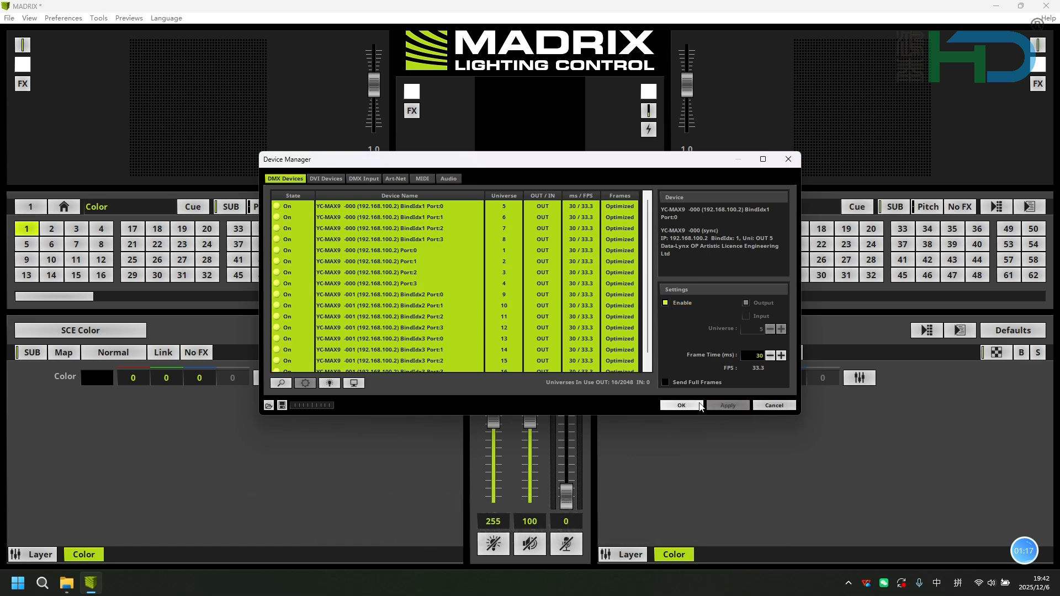
click(682, 406)
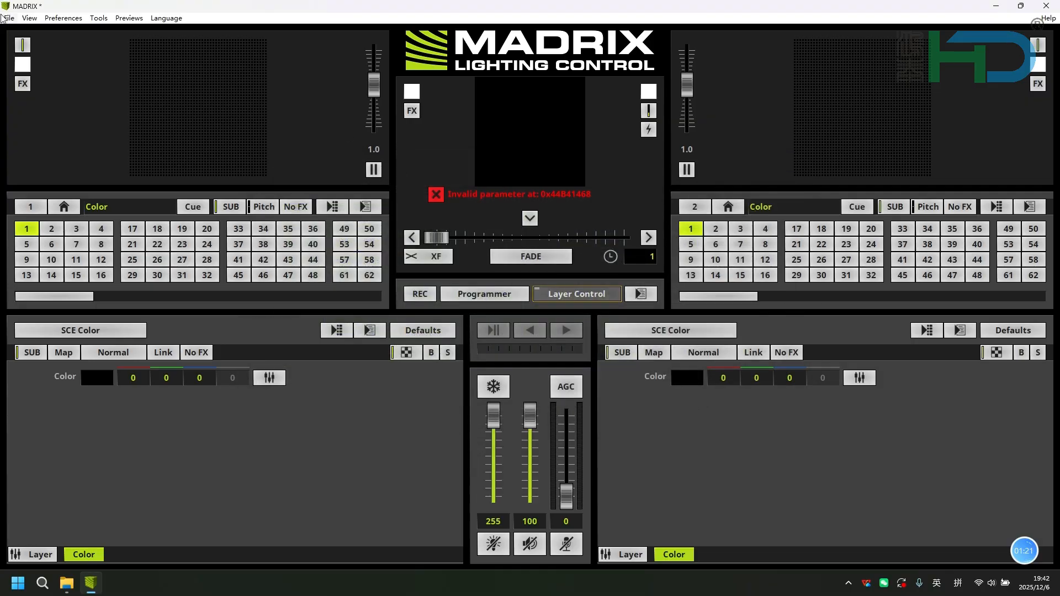
- Import the patch file 1RGB.mpx from the desktop
click(9, 18)
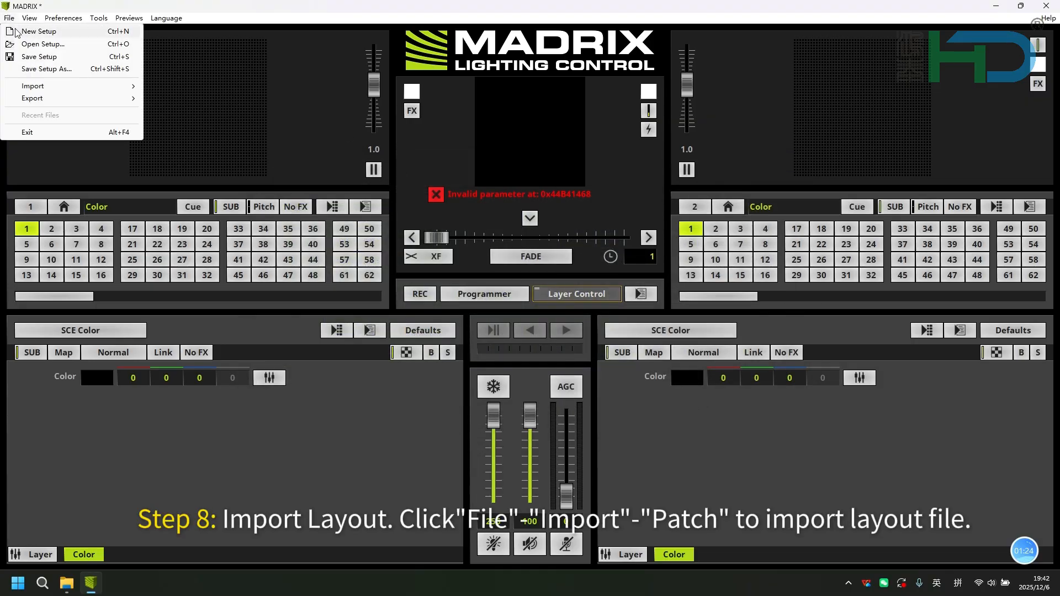
mouse_move(49, 90)
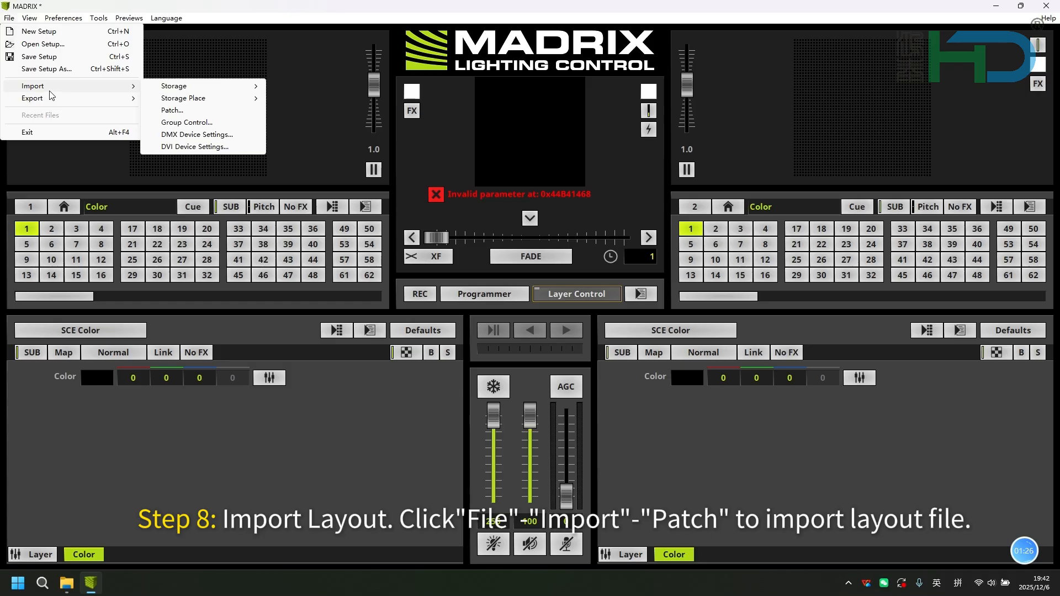
click(175, 111)
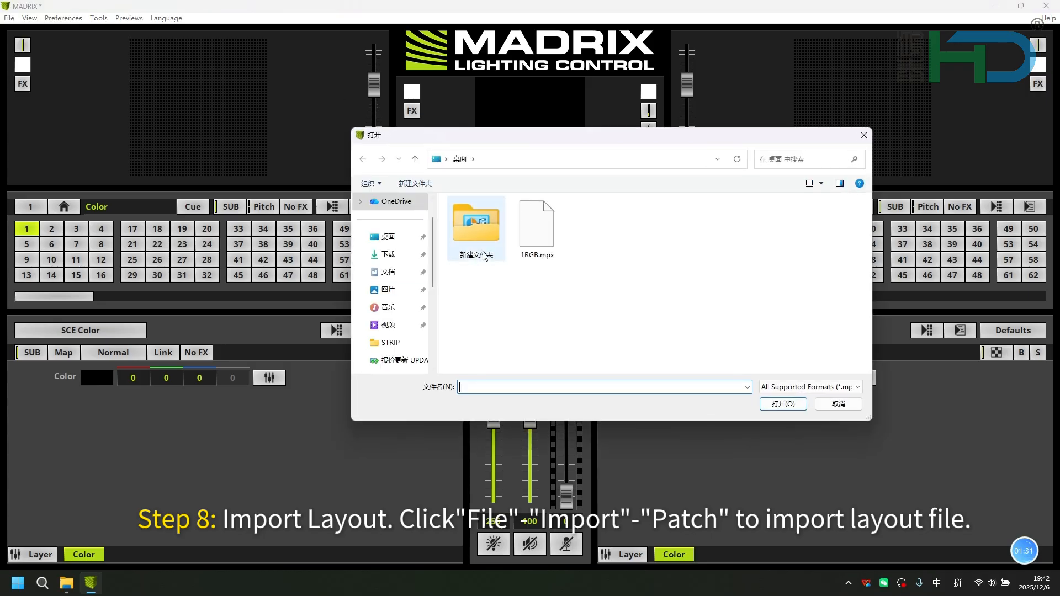
click(548, 238)
click(793, 403)
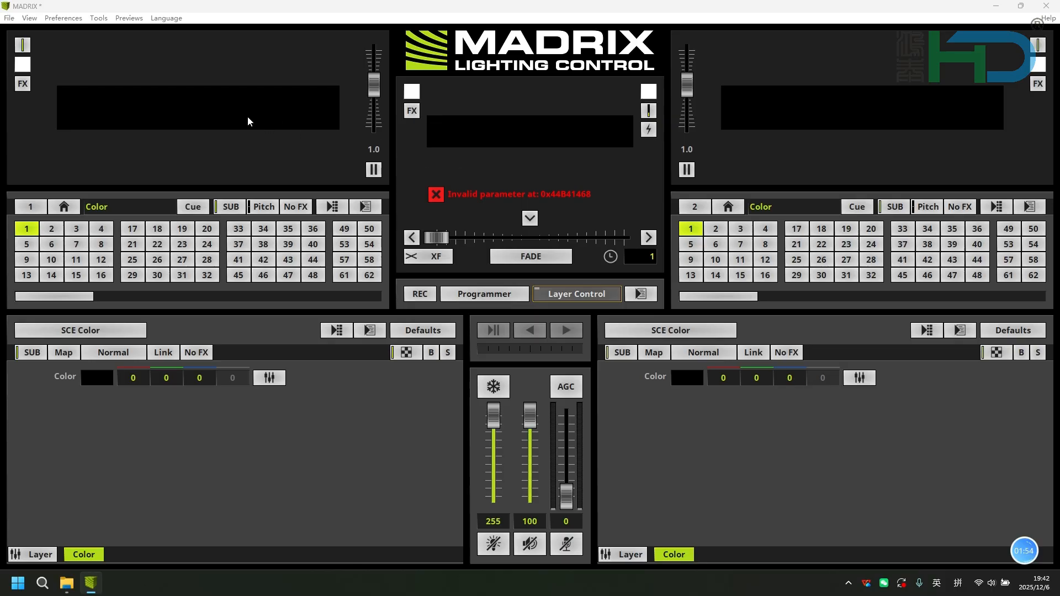
- Set the left deck's effect to SCE Level Color Simulator
click(80, 331)
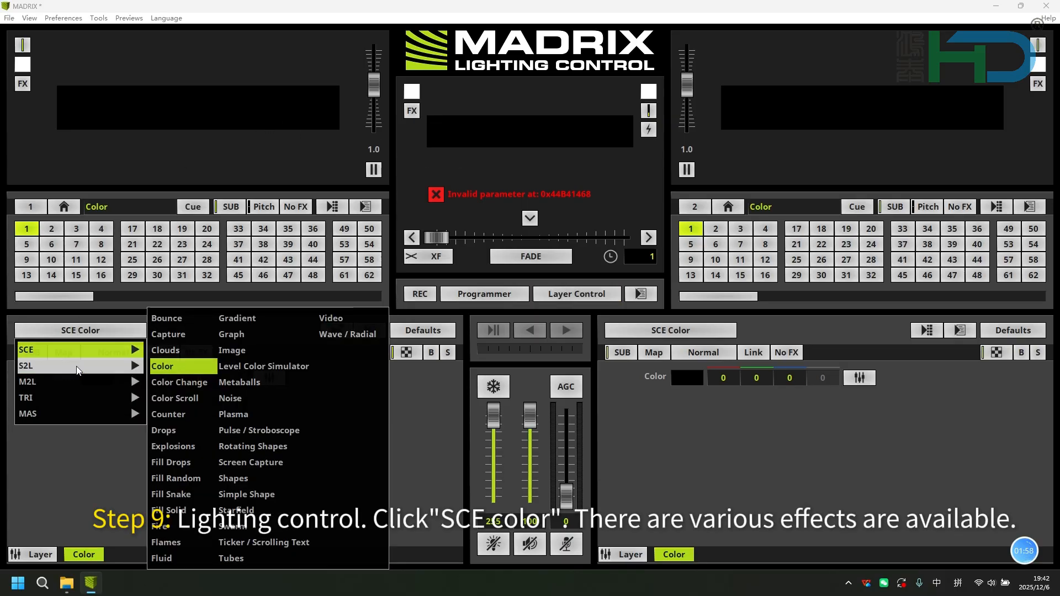
mouse_move(79, 366)
mouse_move(127, 351)
click(238, 367)
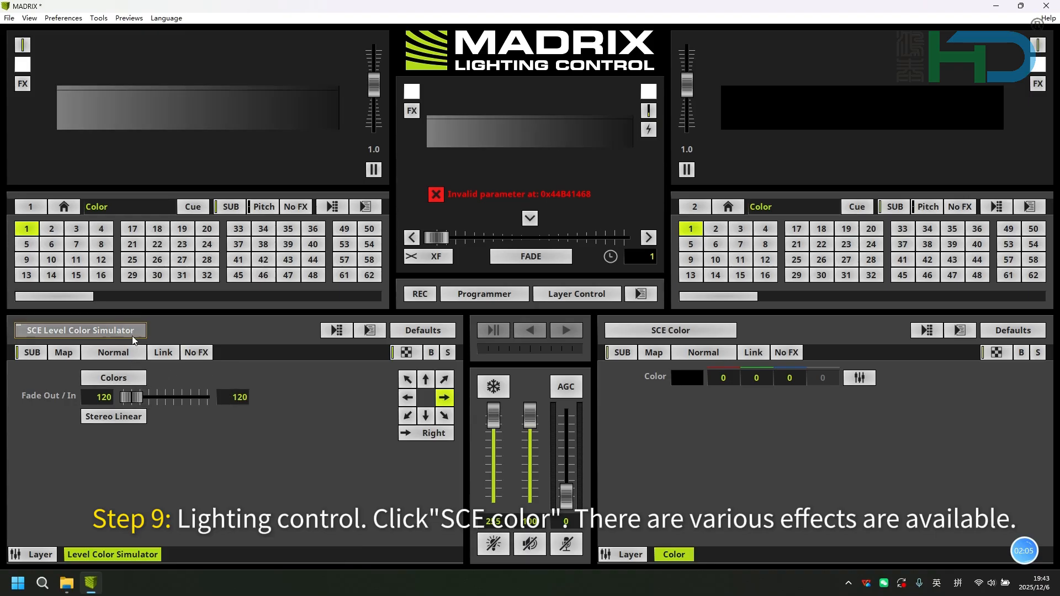
- Switch the left deck's effect to SCE Graph
click(80, 330)
mouse_move(134, 358)
click(232, 334)
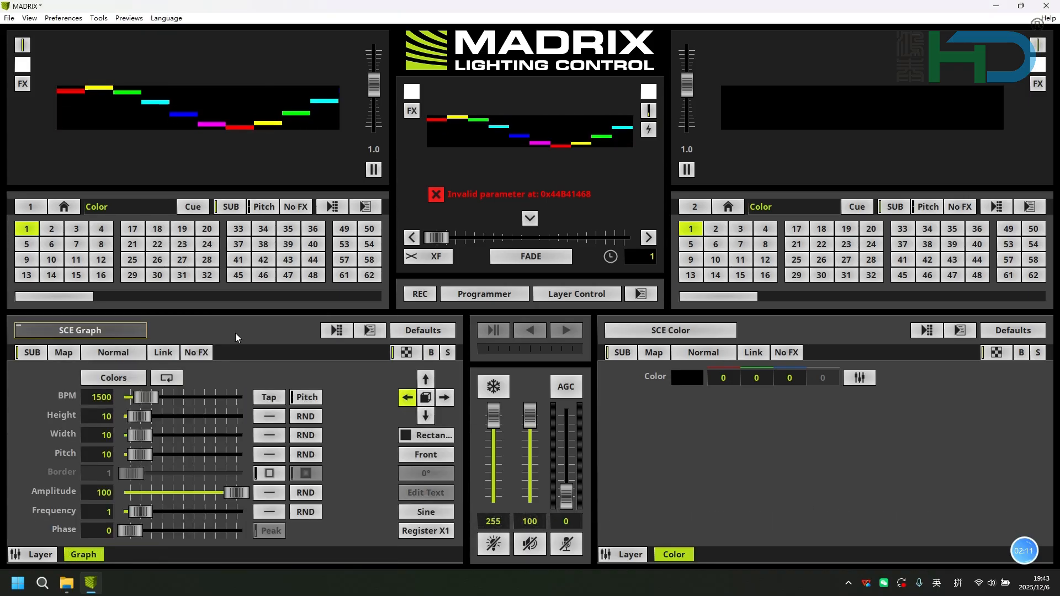
- Switch the left deck's effect to SCE Metaballs
click(131, 330)
mouse_move(117, 353)
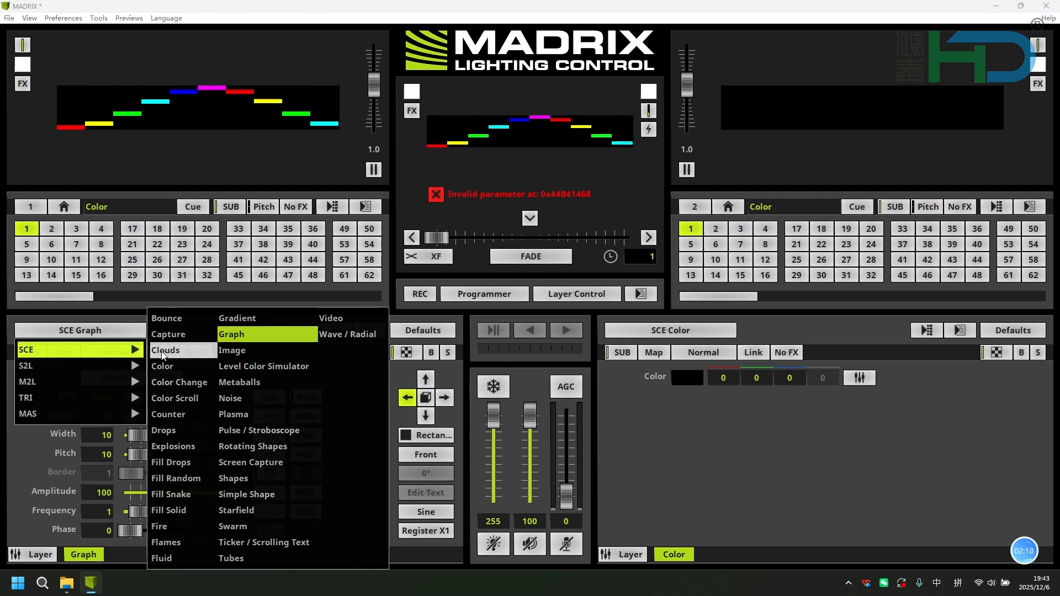
click(240, 382)
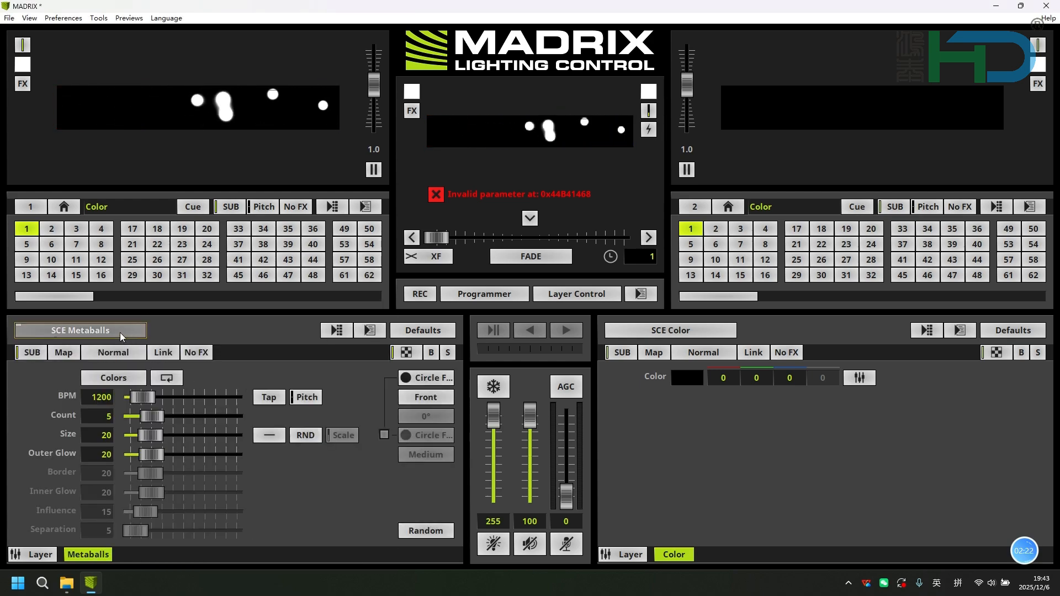